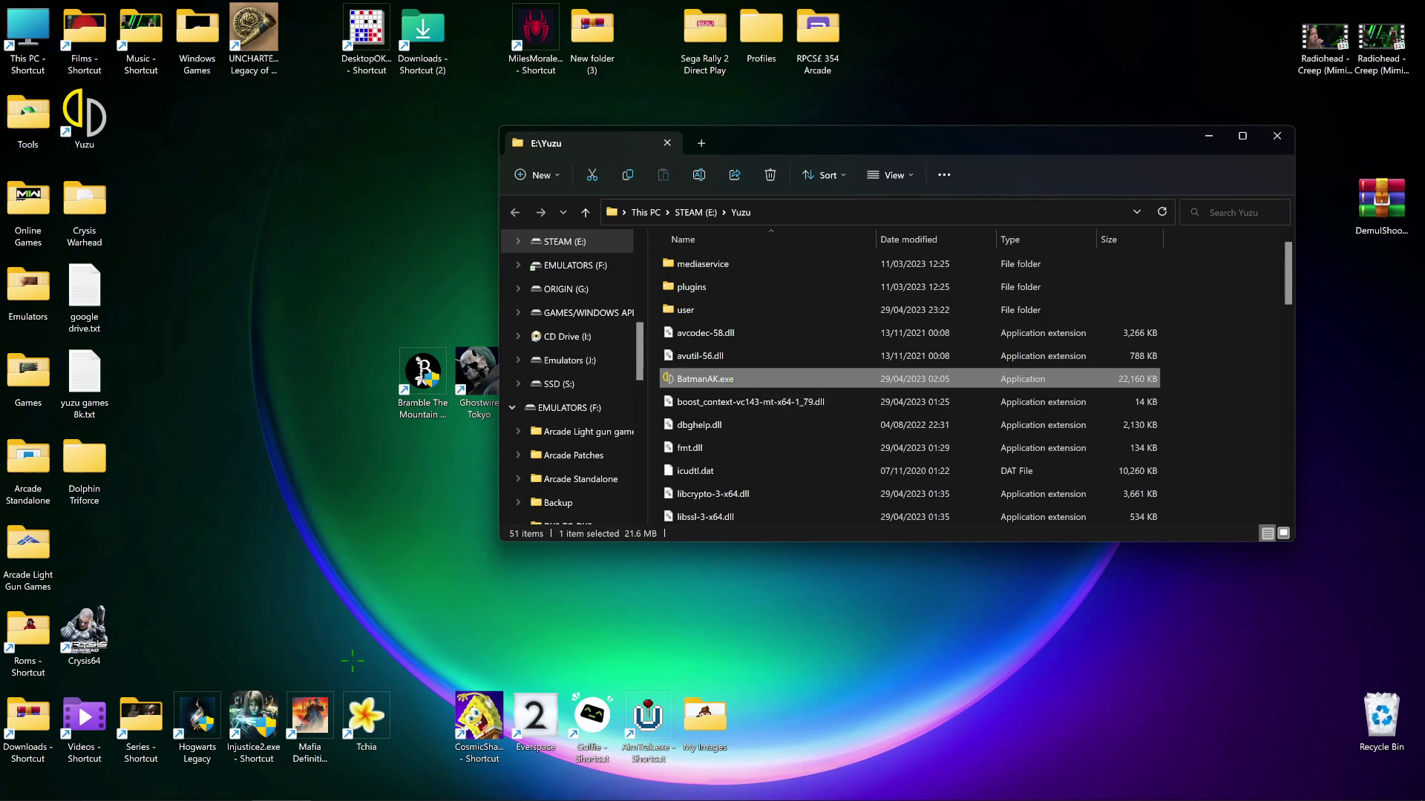
Go to Downloads > Reshade dgvoodoo 2 no mousey > Ray Tracing Reshade RTGL 0.27 and select ReShade_Setup_4.9.1.exe.
double_click(30, 712)
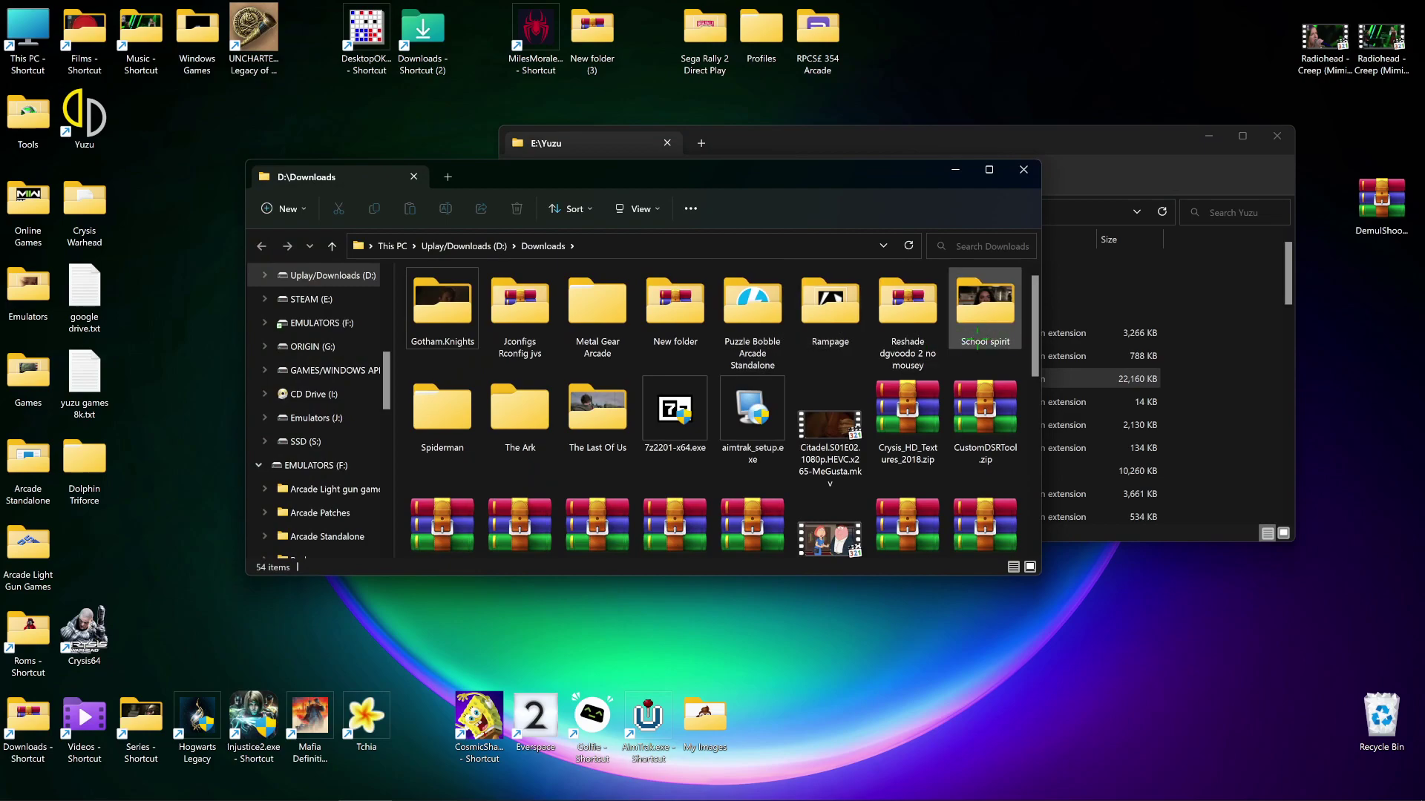
double_click(917, 321)
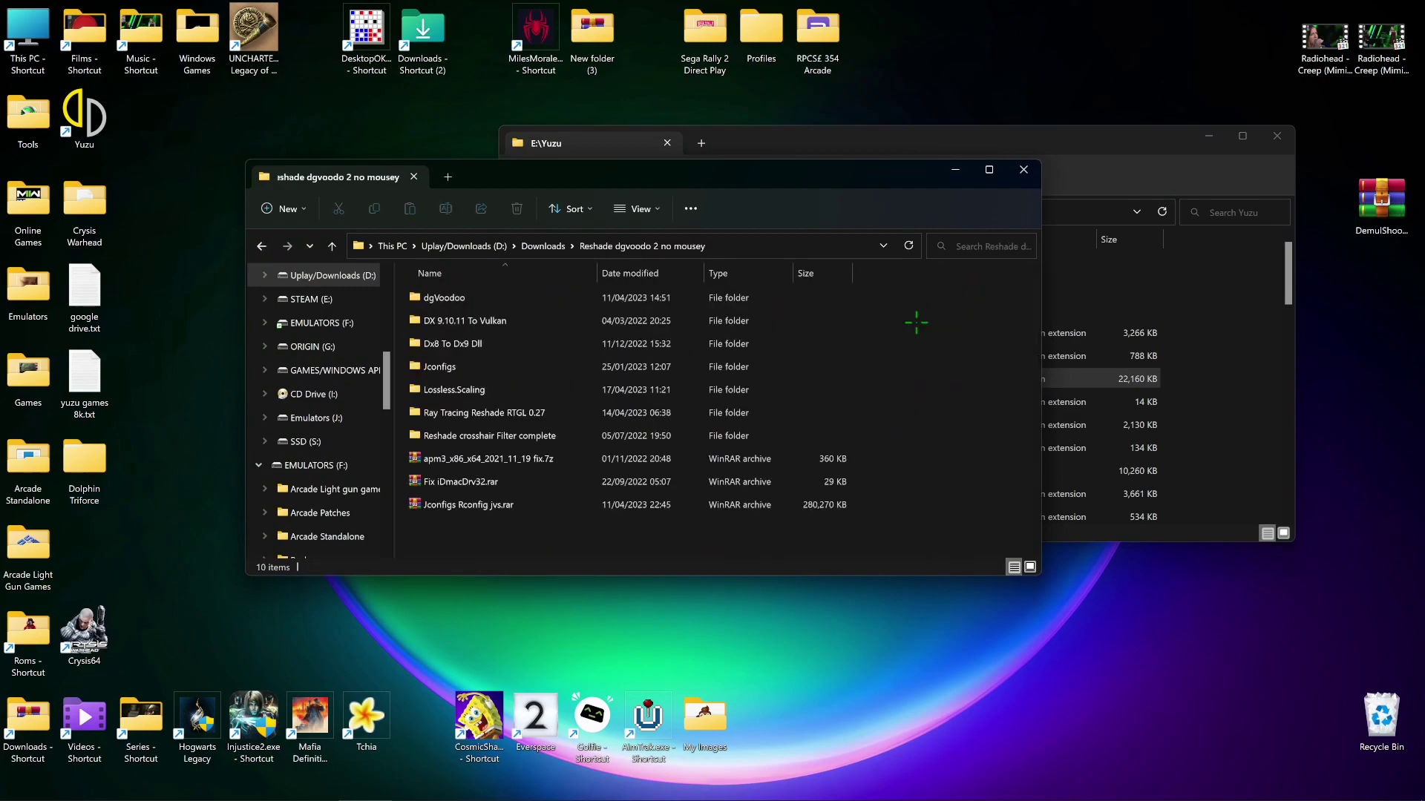
left_click_drag(834, 172, 592, 139)
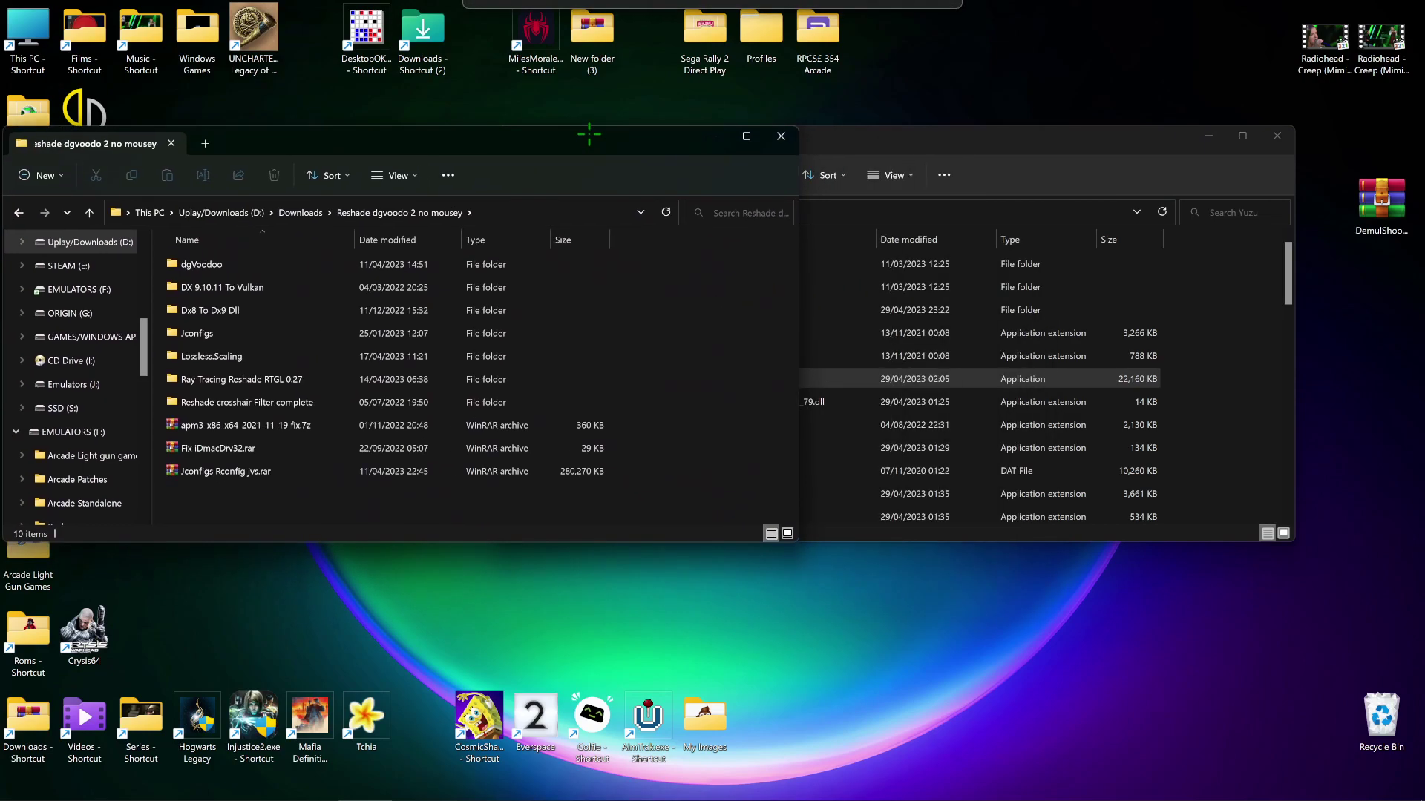
double_click(238, 379)
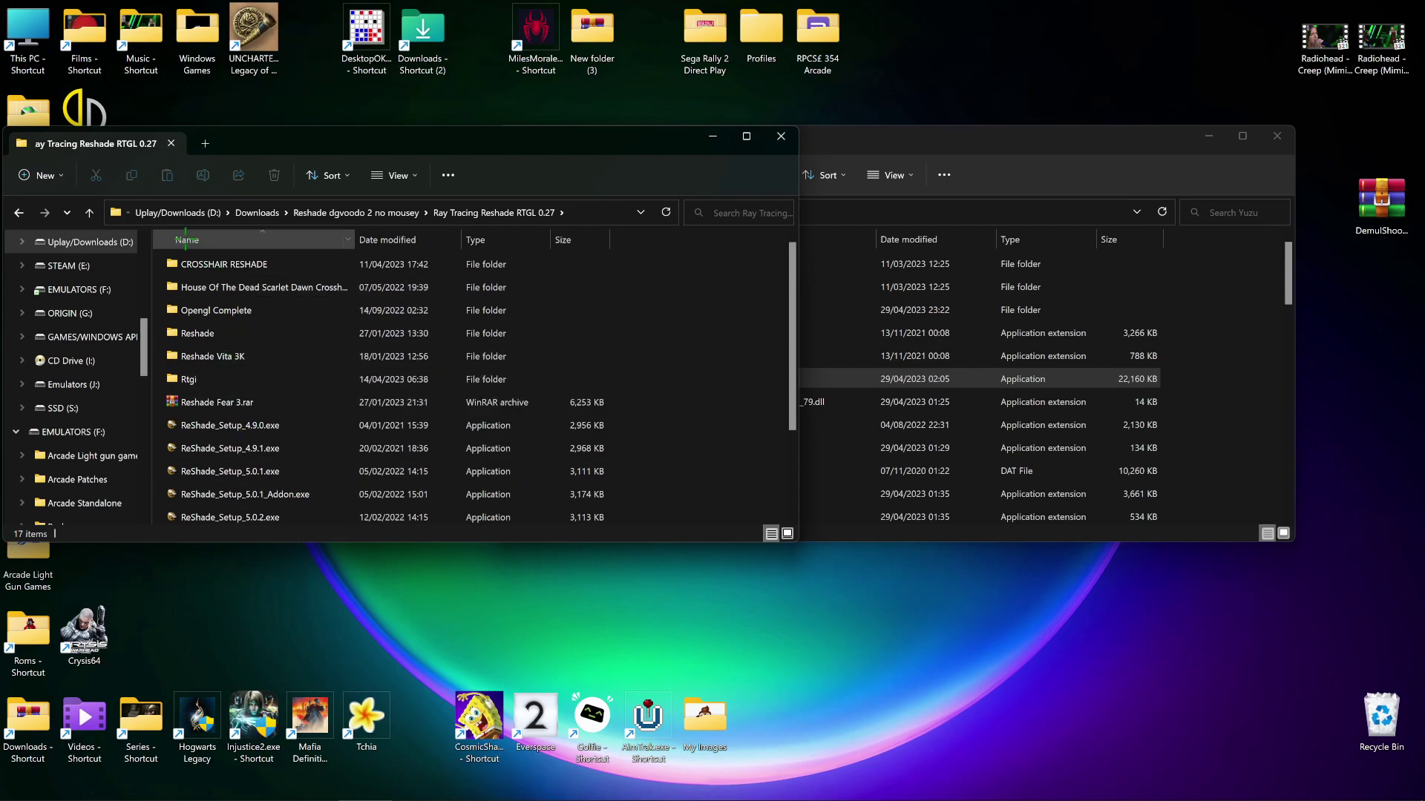
left_click(252, 451)
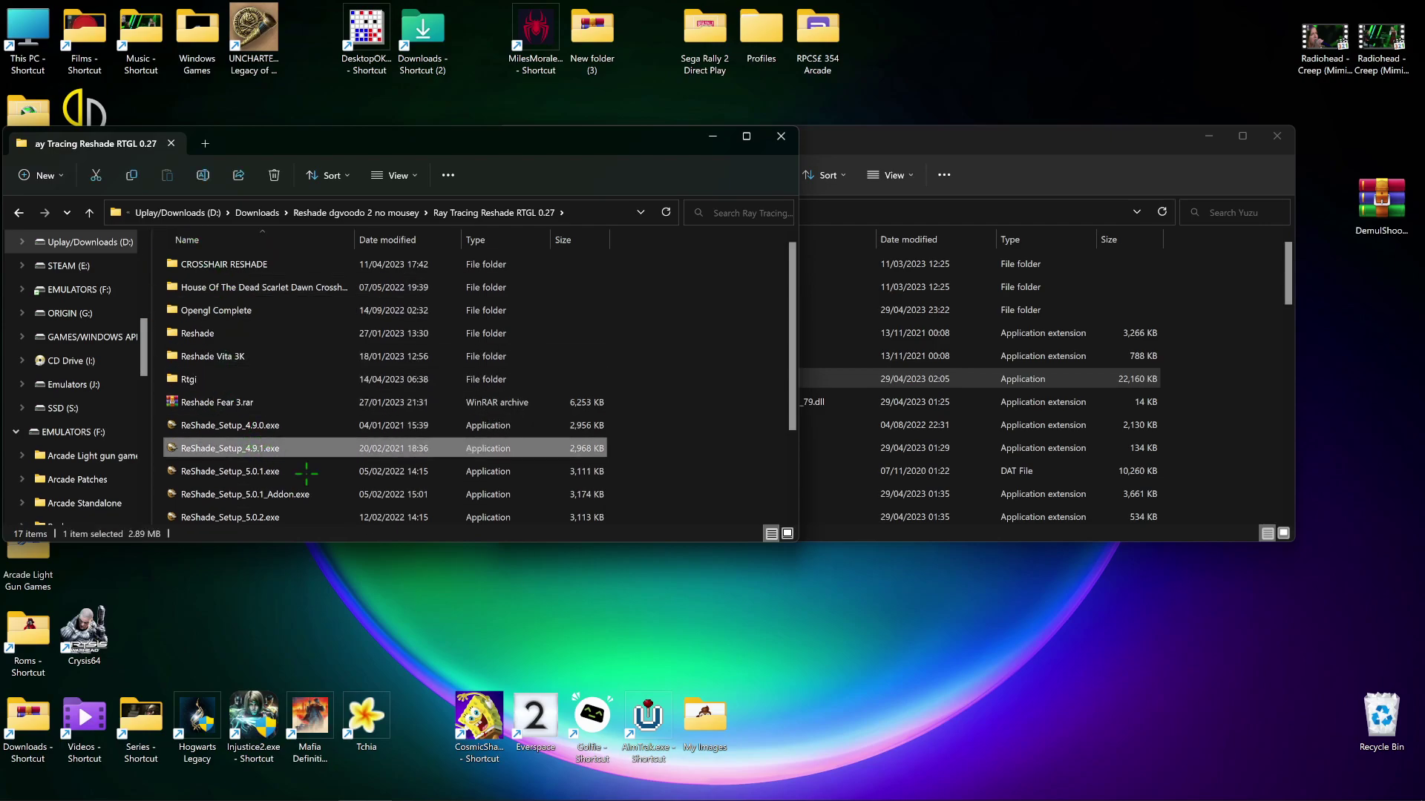
Launch ReShade Setup 4.9.1 and browse to D:\Aimtrack\AimTrak.exe as the target game.
double_click(218, 448)
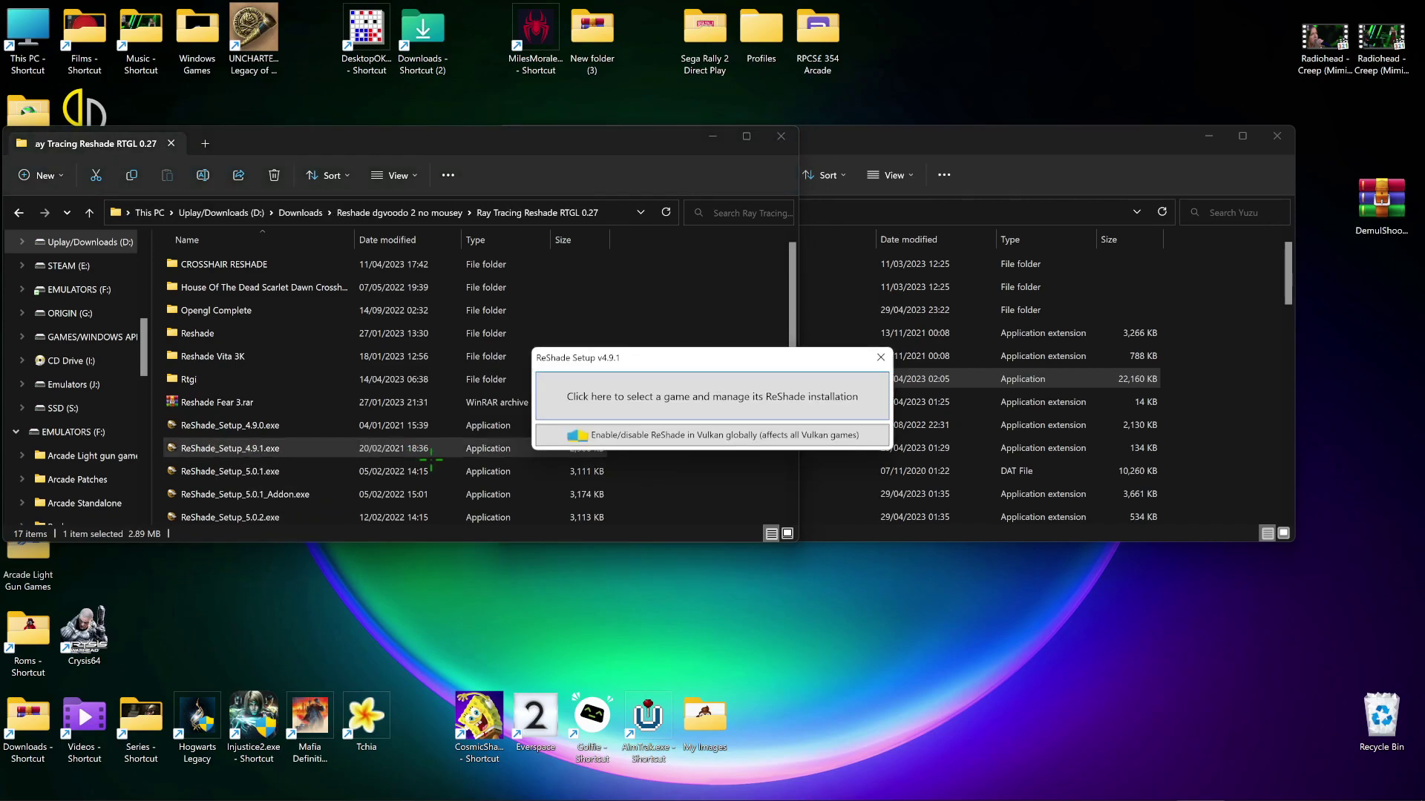
left_click(740, 401)
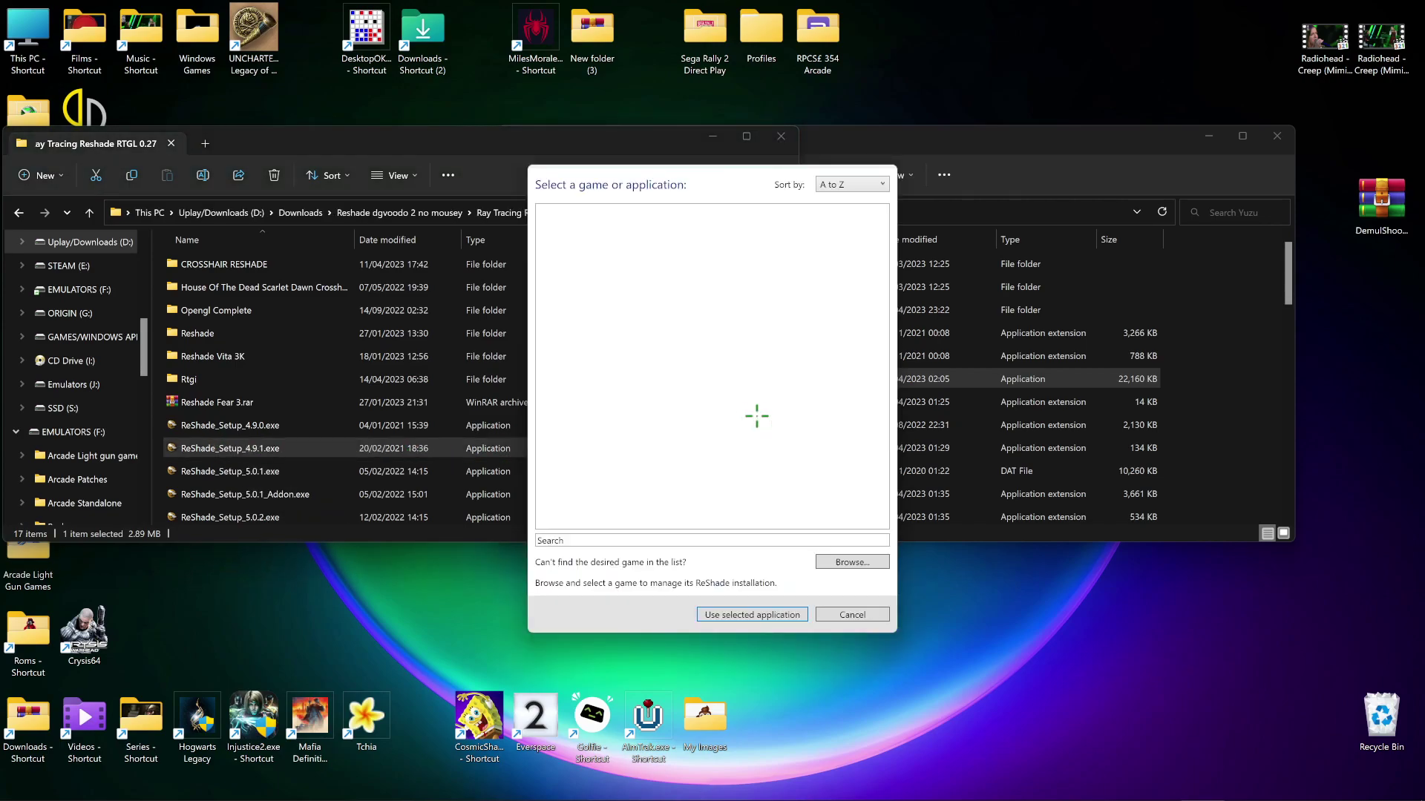
left_click(836, 561)
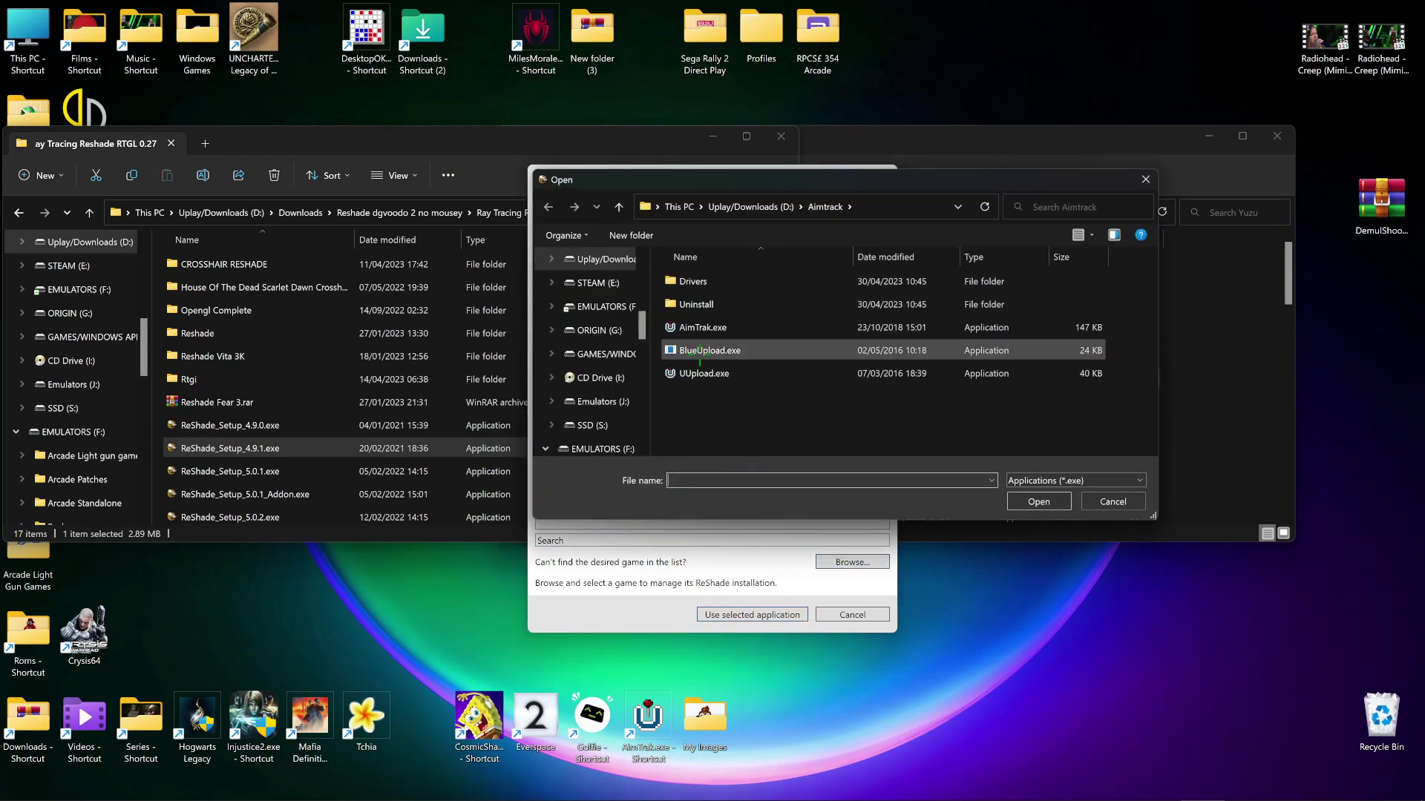
left_click(702, 327)
left_click(1038, 502)
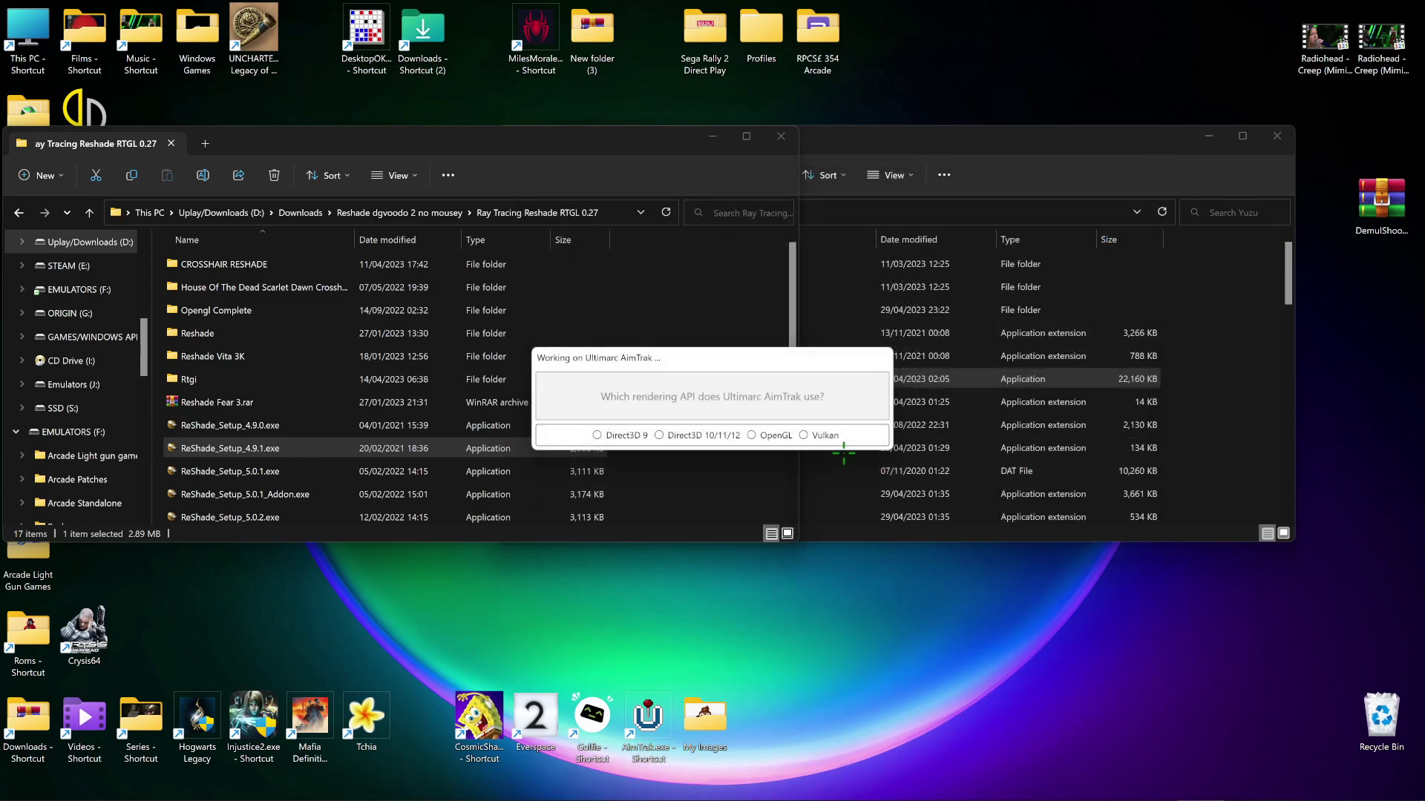
Choose Vulkan as AimTrak's rendering API, check all effect packages, and install them.
left_click(805, 435)
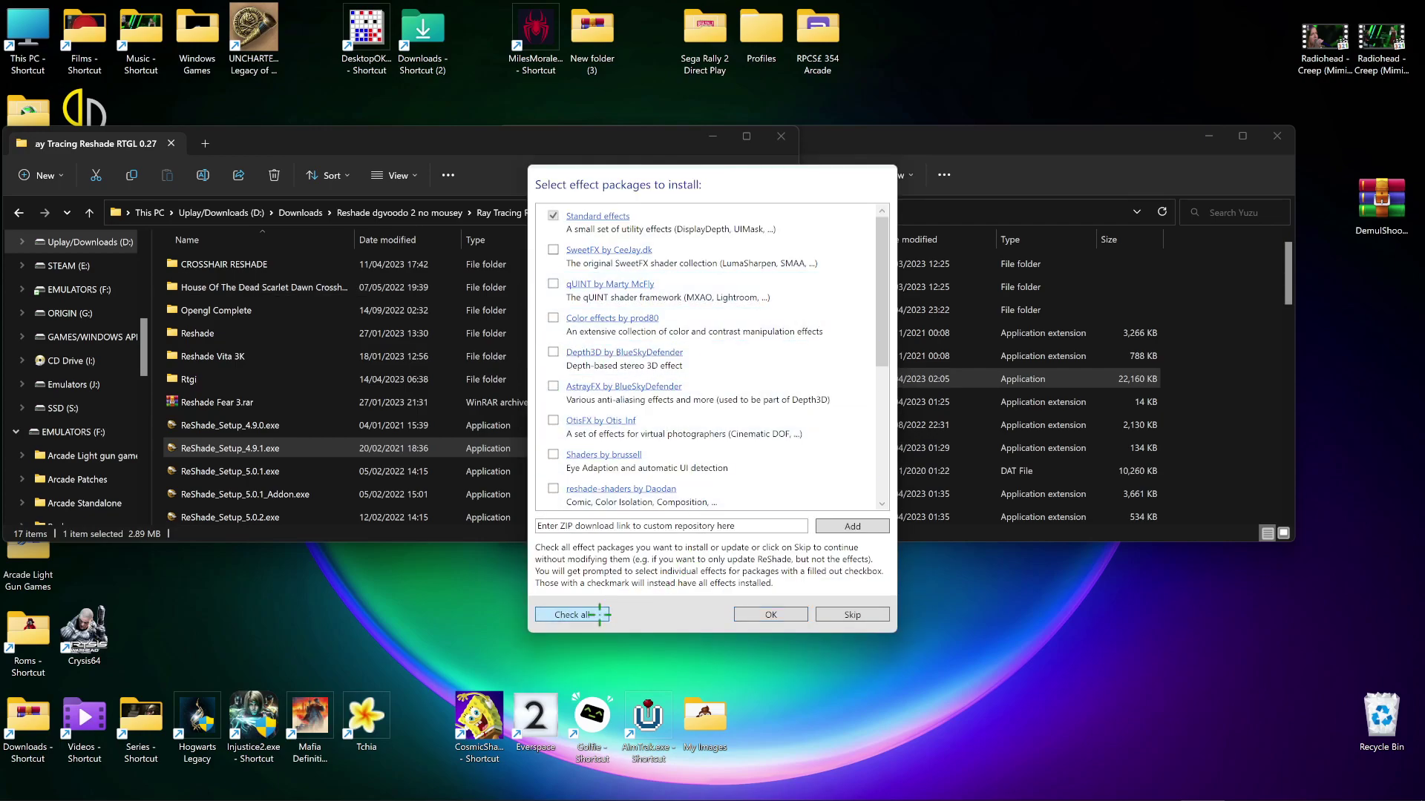
left_click(579, 615)
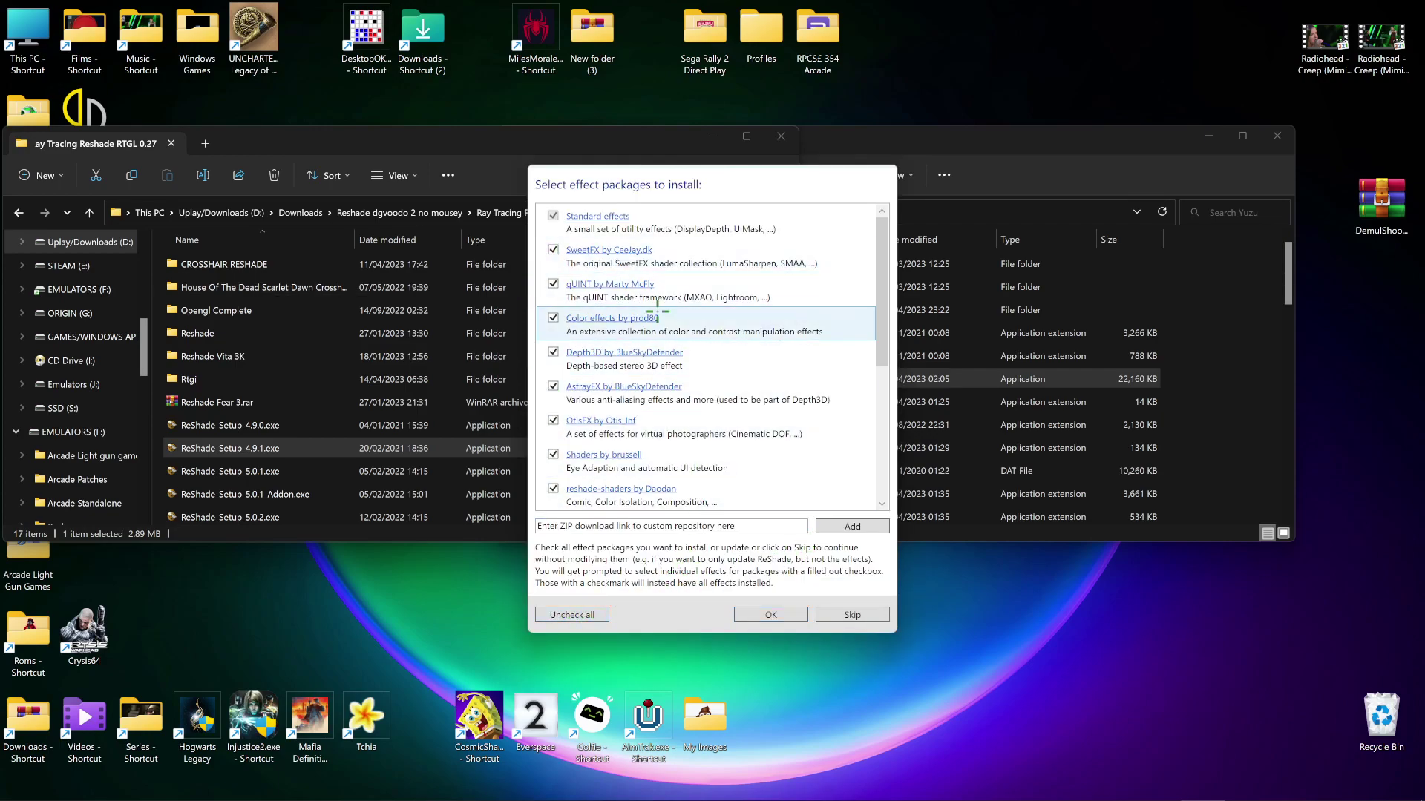
scroll(695, 443, "down", 3)
scroll(697, 464, "up", 3)
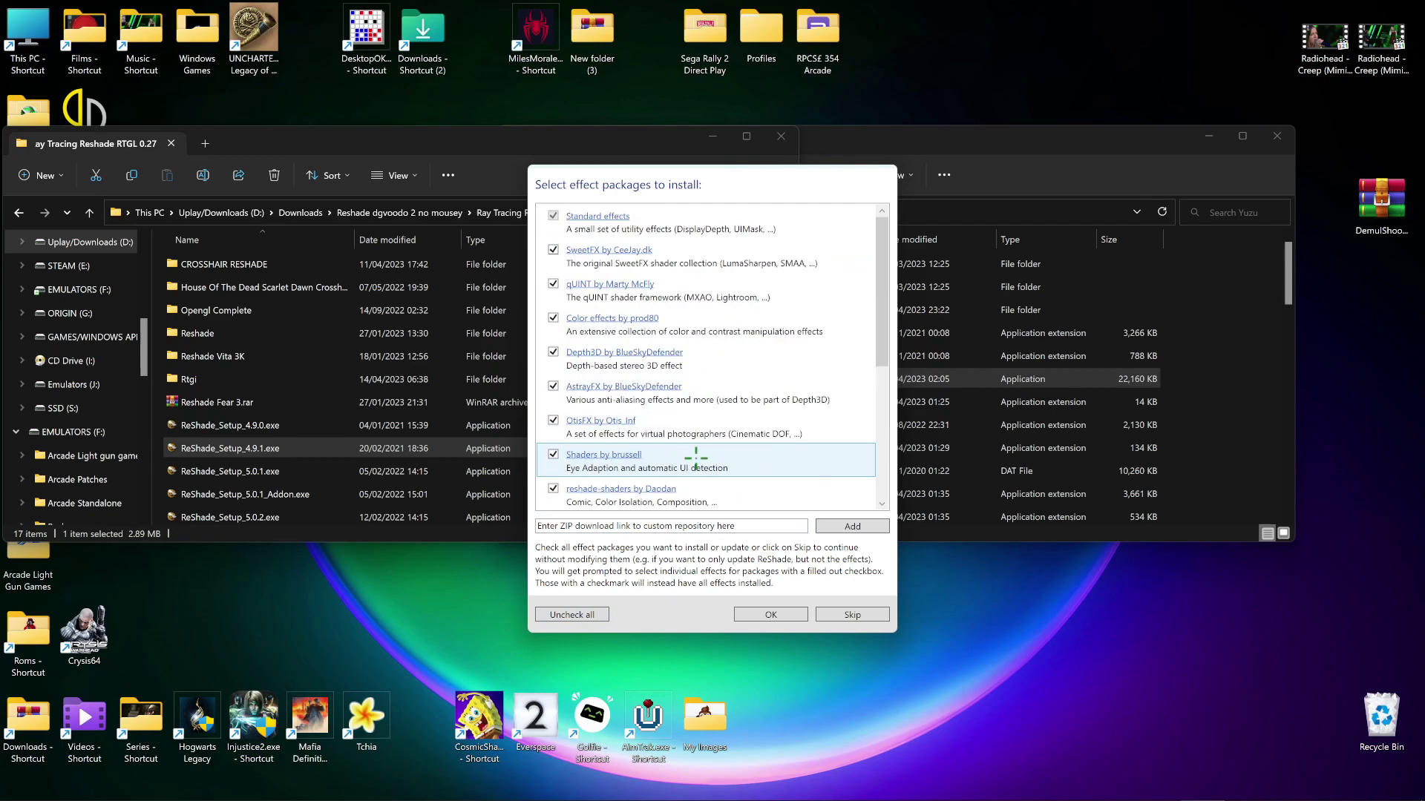
left_click(783, 615)
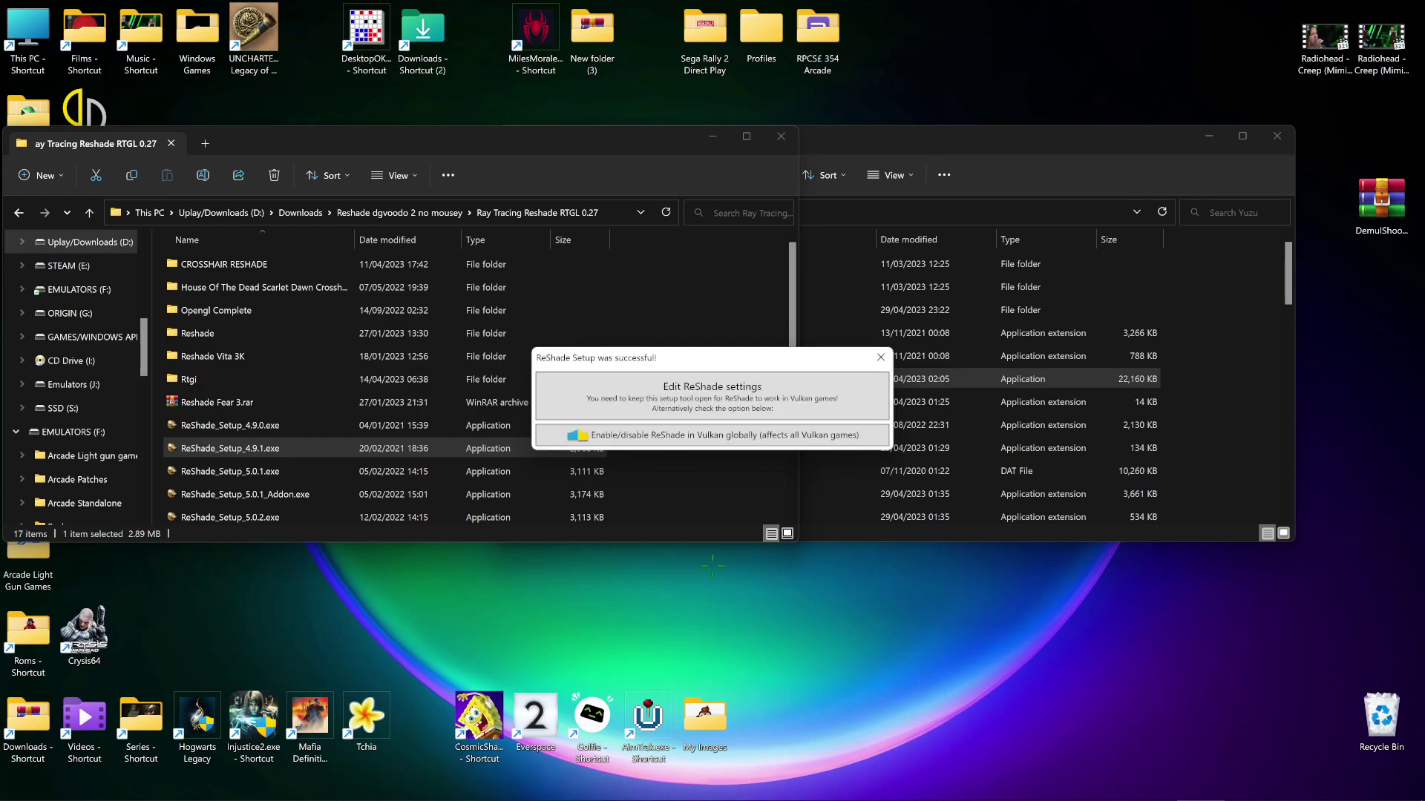
Dismiss the ReShade success message and close the Ray Tracing Reshade RTGL 0.27 window.
mouse_move(194, 785)
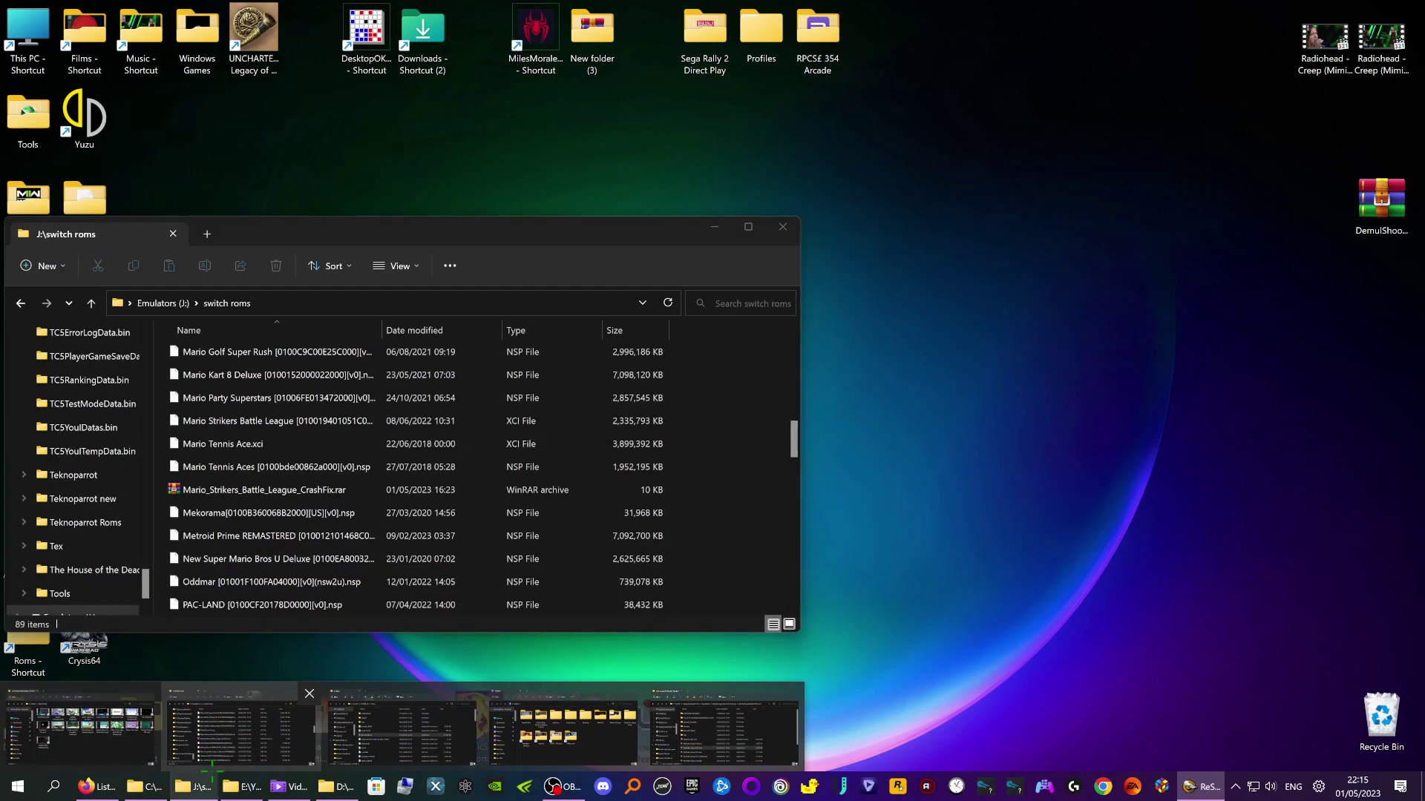
mouse_move(135, 750)
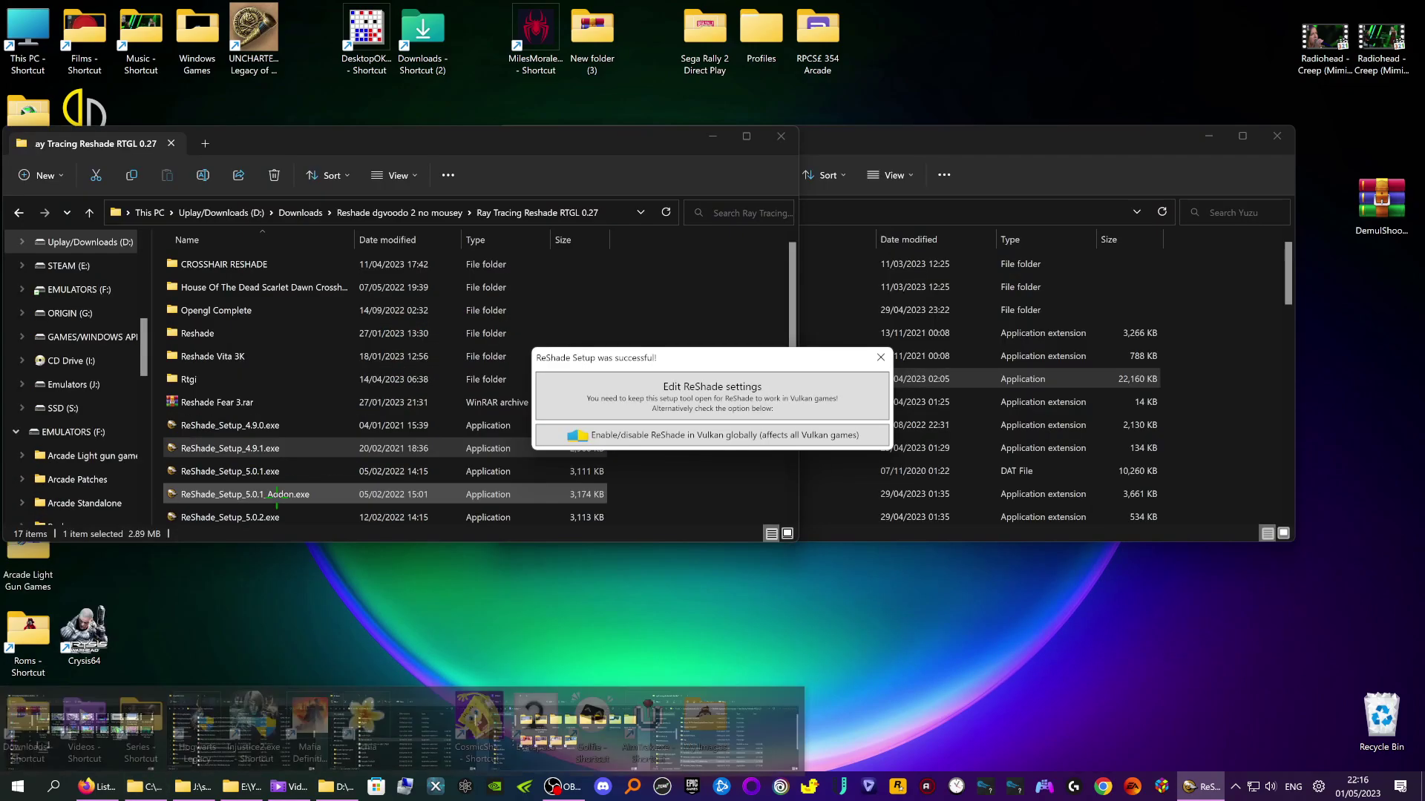
left_click(879, 358)
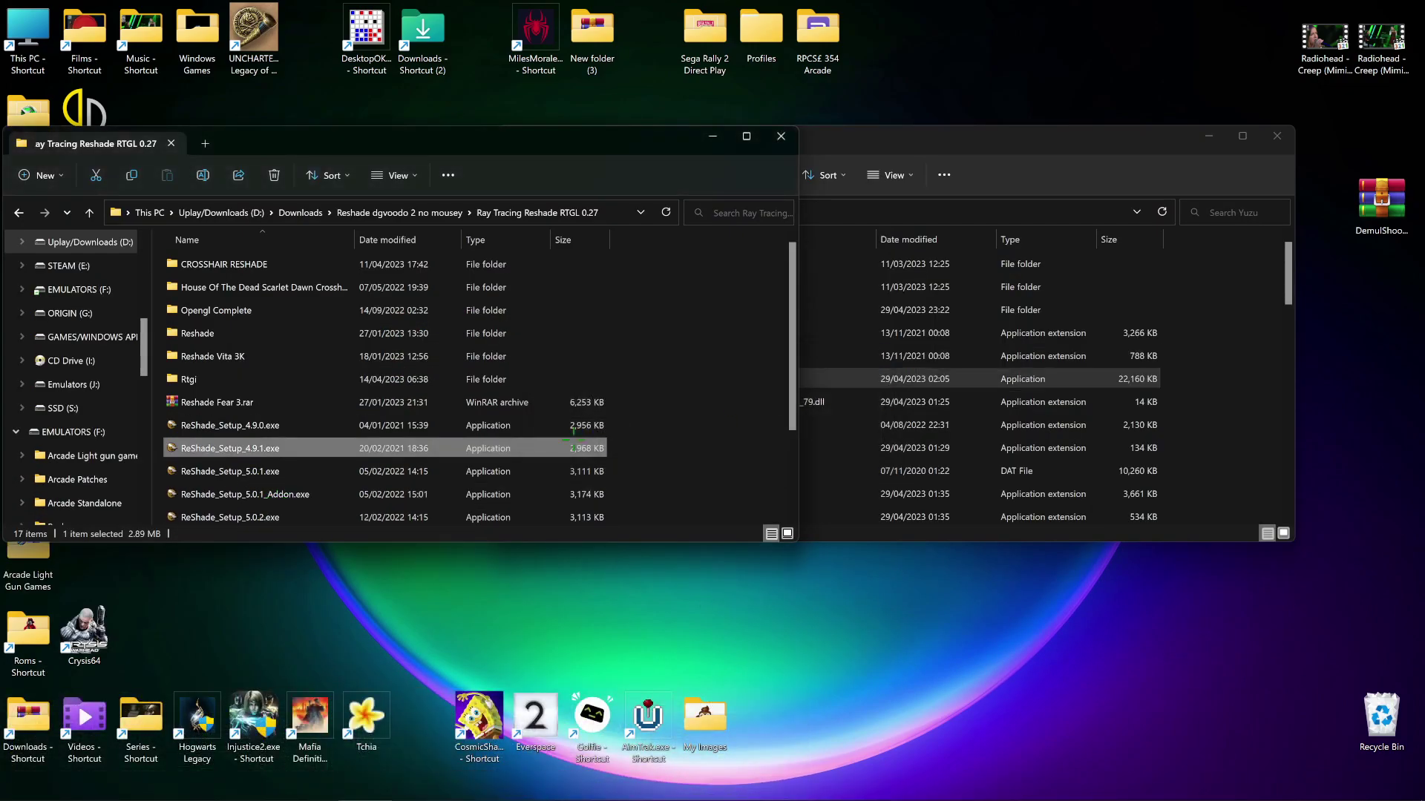
left_click(781, 135)
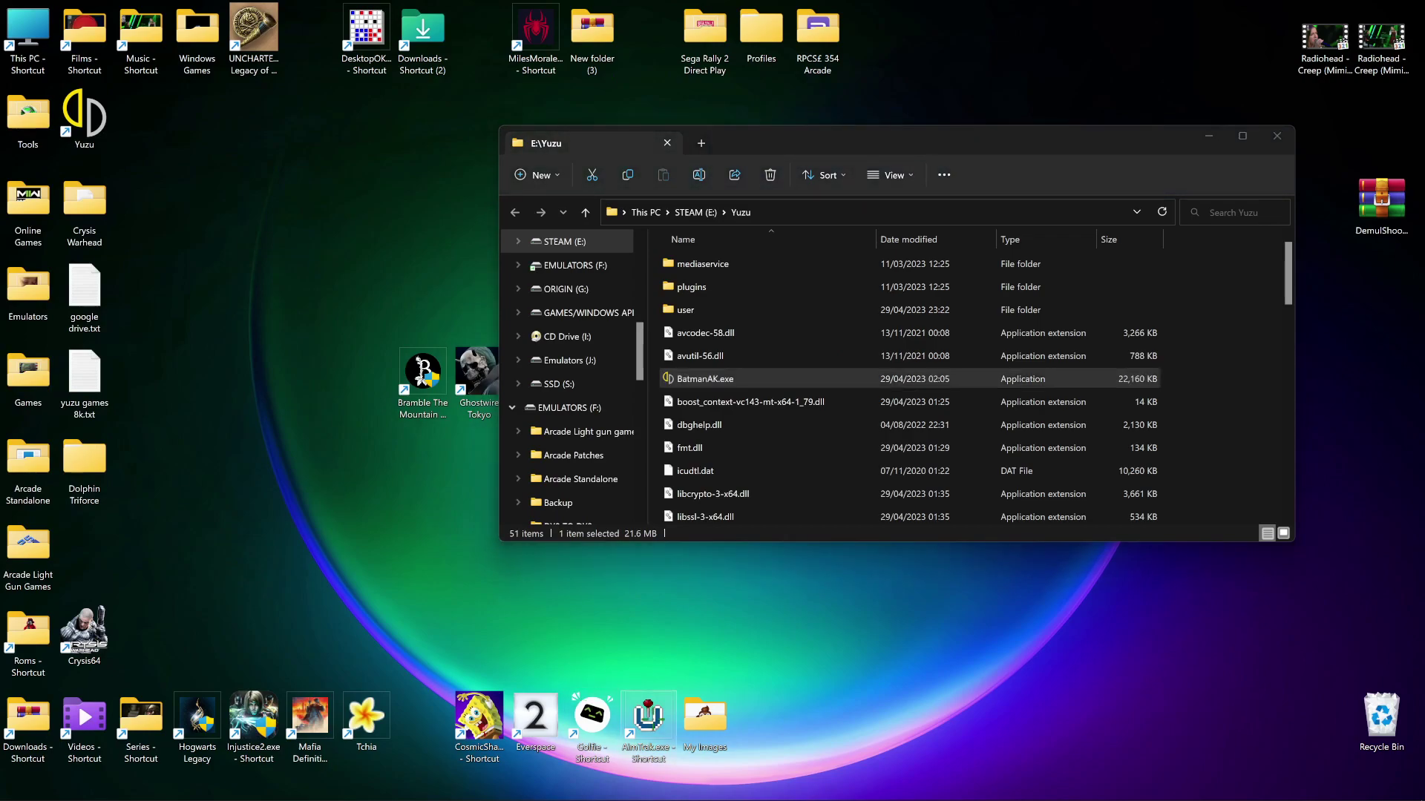
Open D:\Aimtrack through the AimTrak shortcut's Properties, then open a This PC window.
right_click(647, 720)
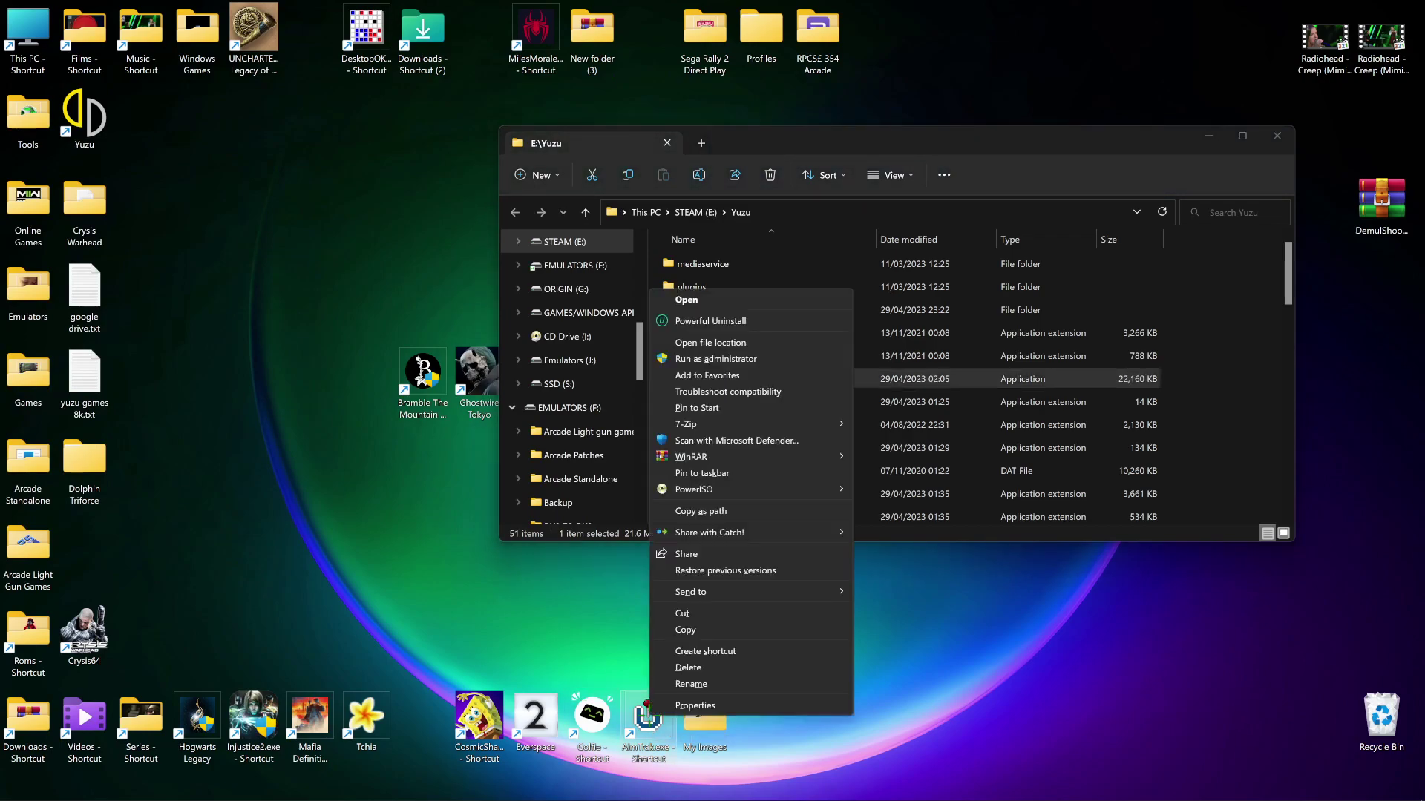
left_click(695, 705)
left_click(705, 653)
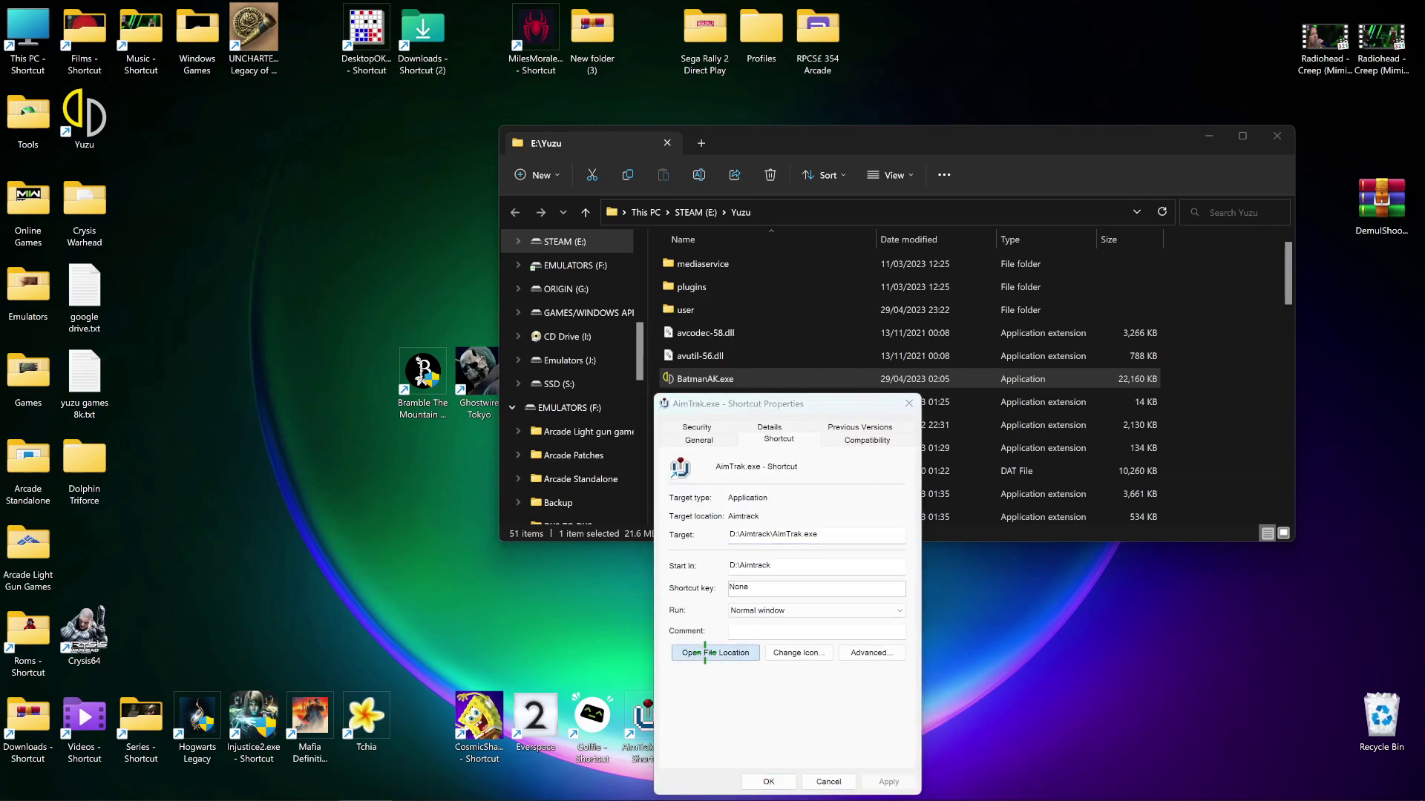
left_click(908, 403)
left_click_drag(329, 141, 896, 280)
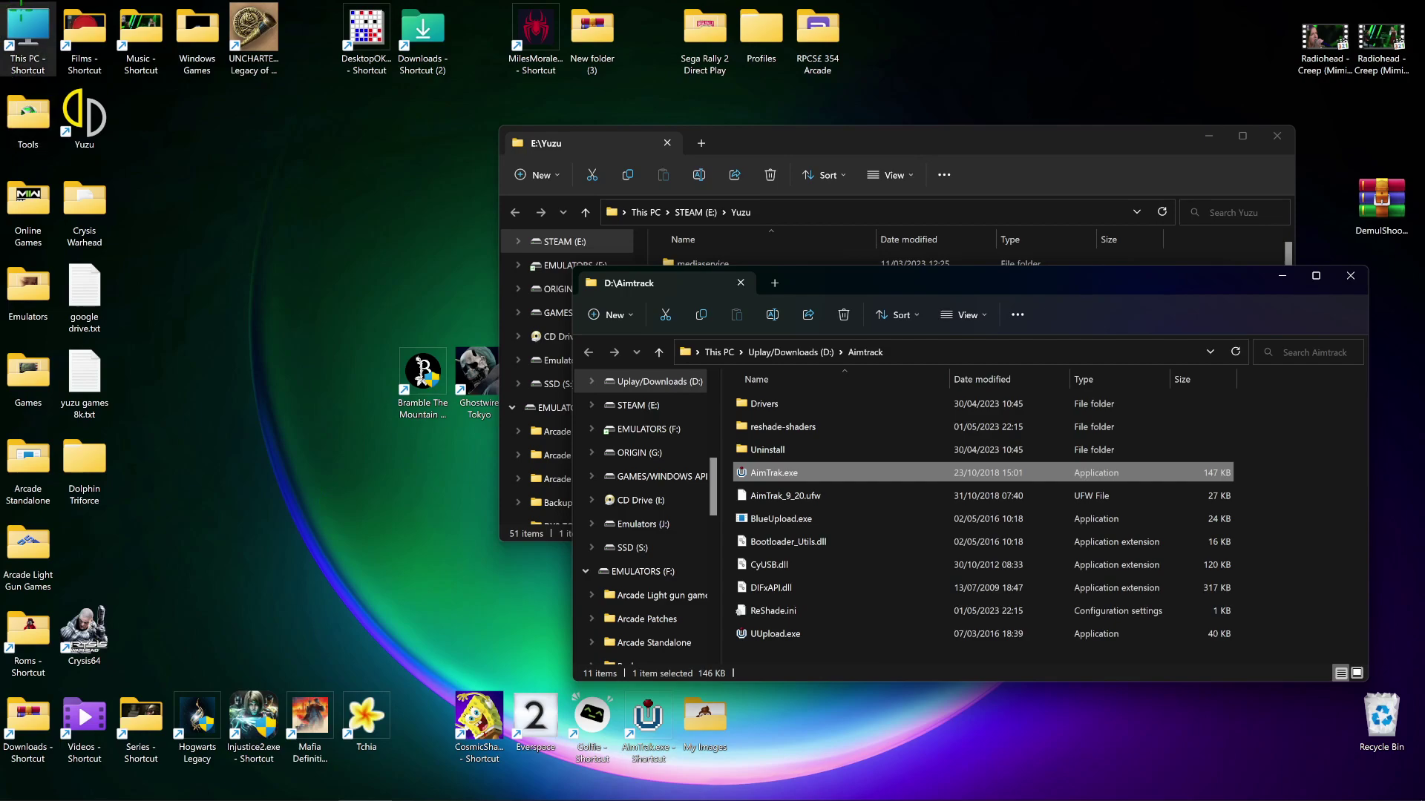
double_click(29, 33)
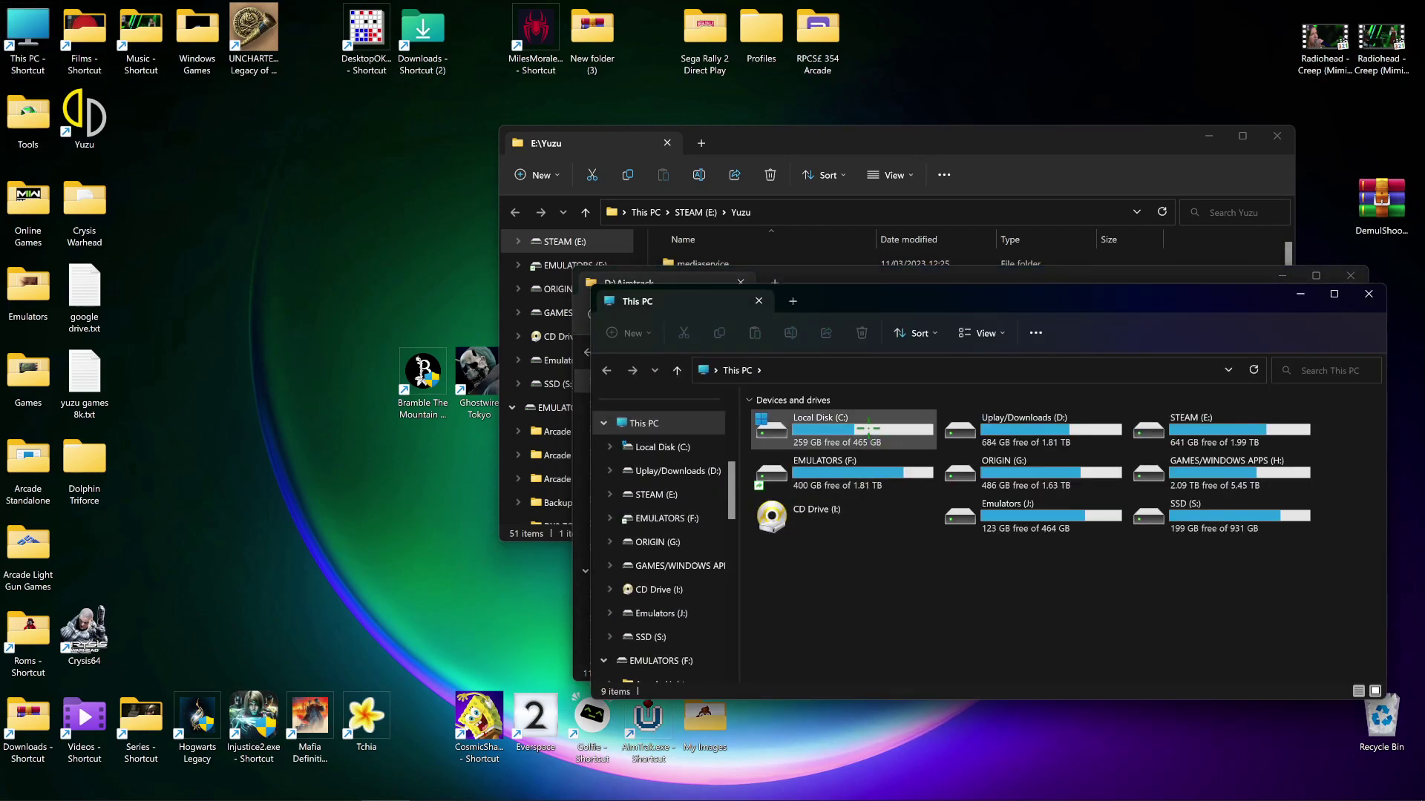
Navigate from This PC to C:\Program Files\NVIDIA Corporation.
double_click(864, 429)
scroll(866, 493, "down", 2)
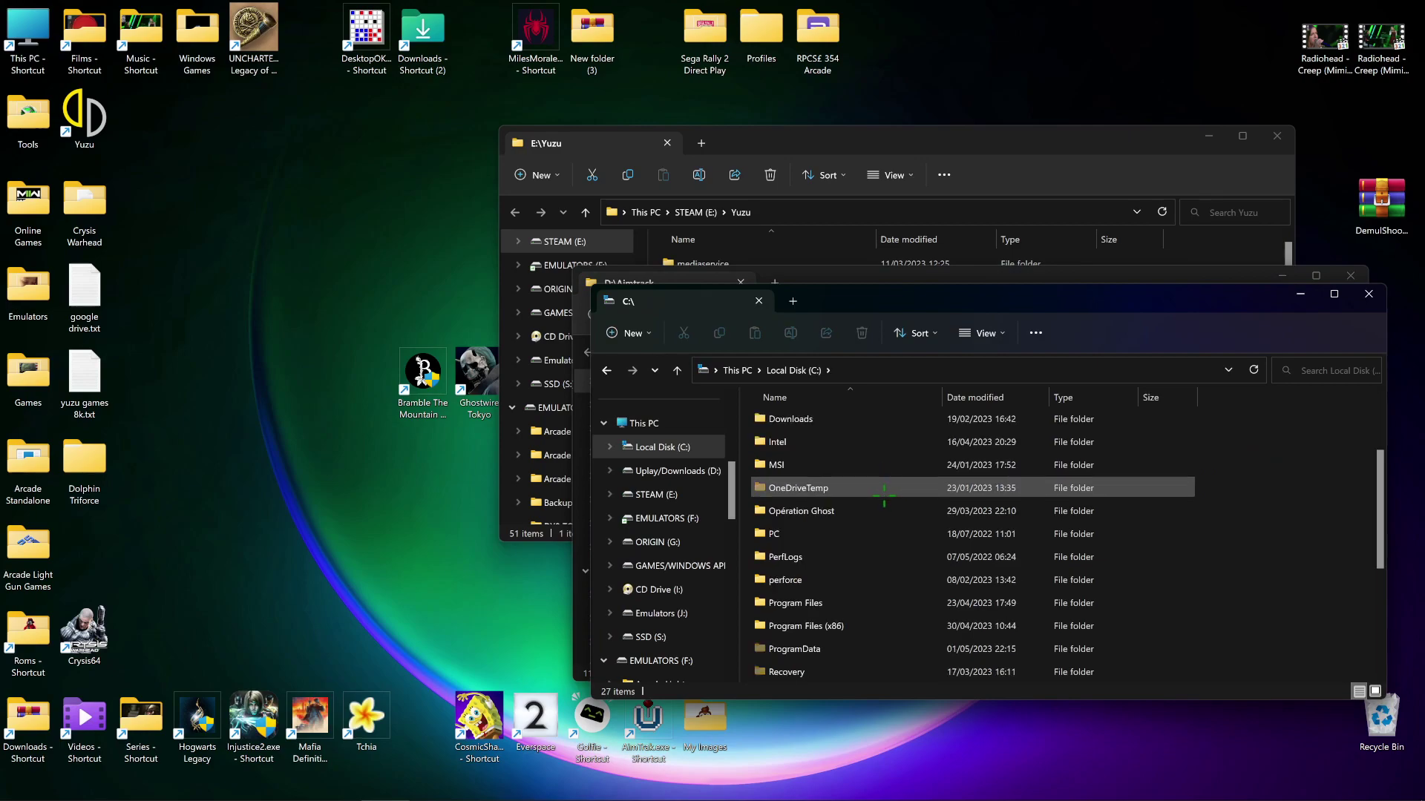
double_click(865, 602)
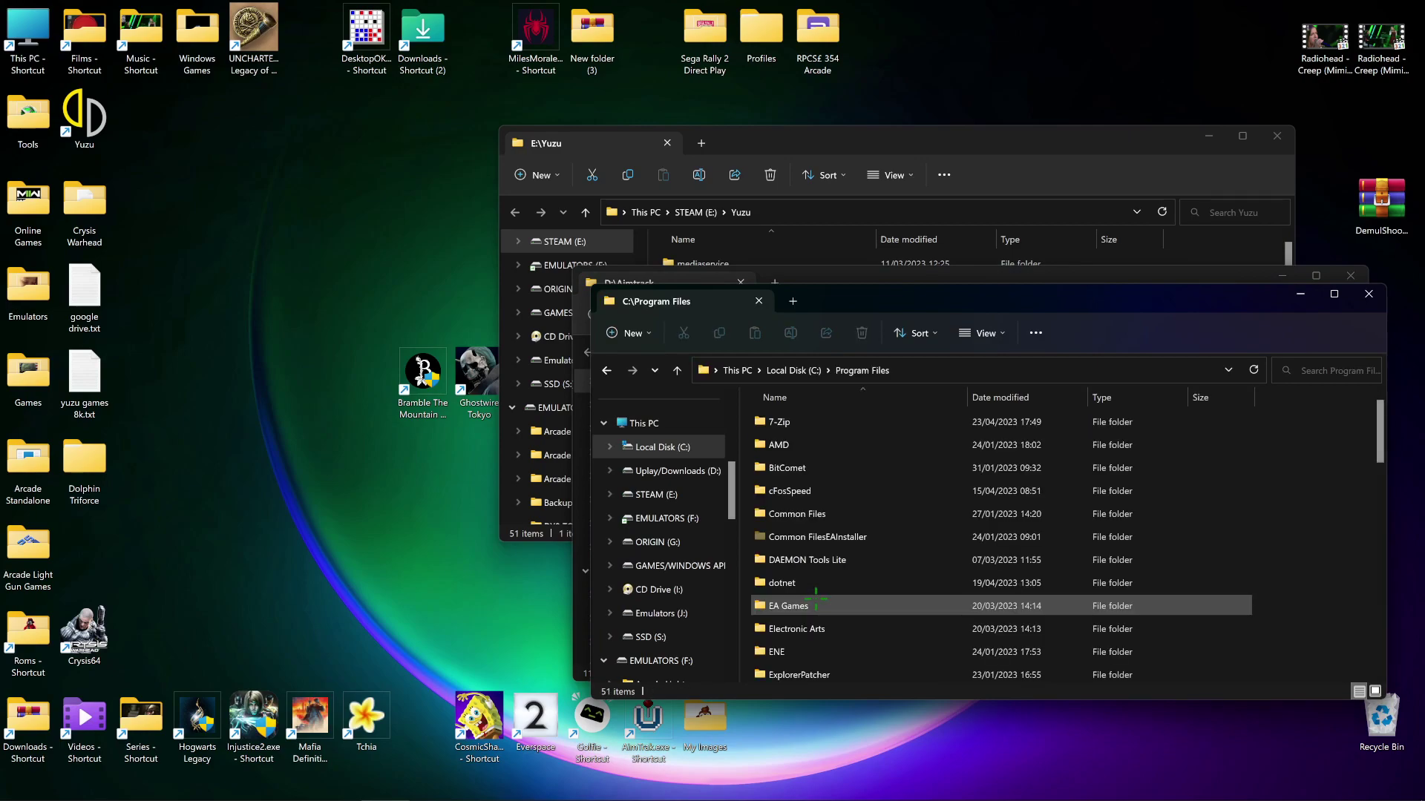
left_click_drag(931, 301, 417, 160)
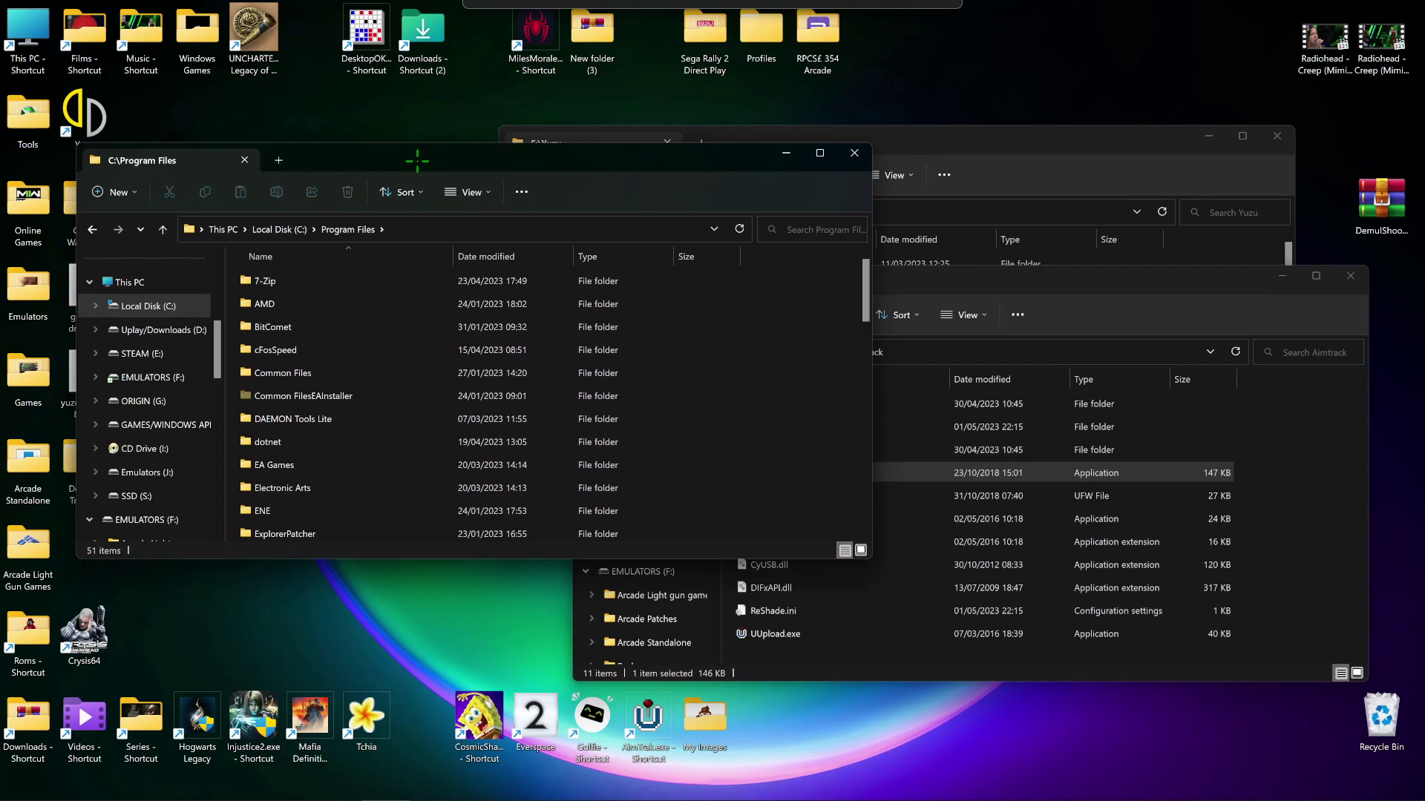
scroll(433, 440, "down", 3)
scroll(433, 440, "down", 4)
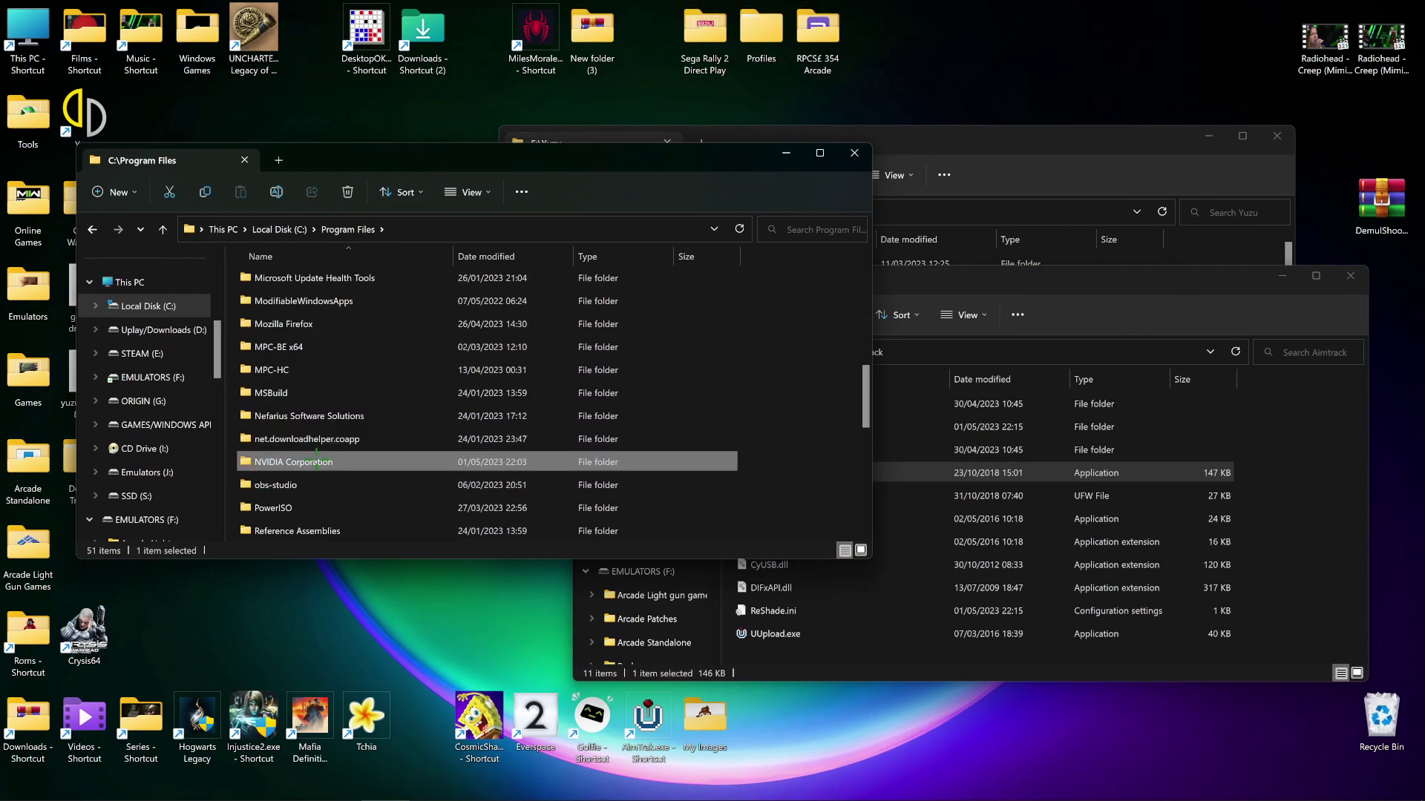
double_click(282, 462)
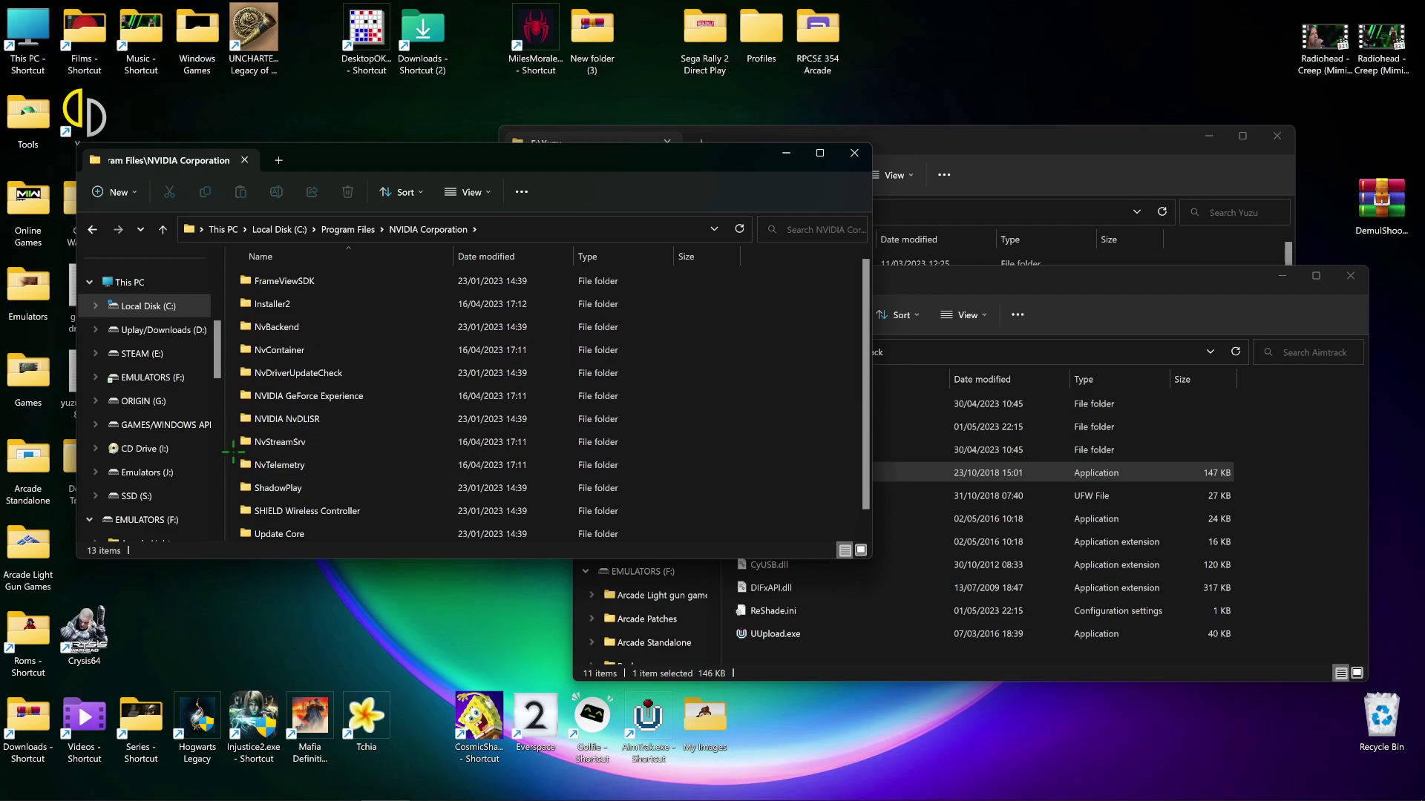
Create a new folder named Ansel in NVIDIA Corporation and open it.
right_click(230, 452)
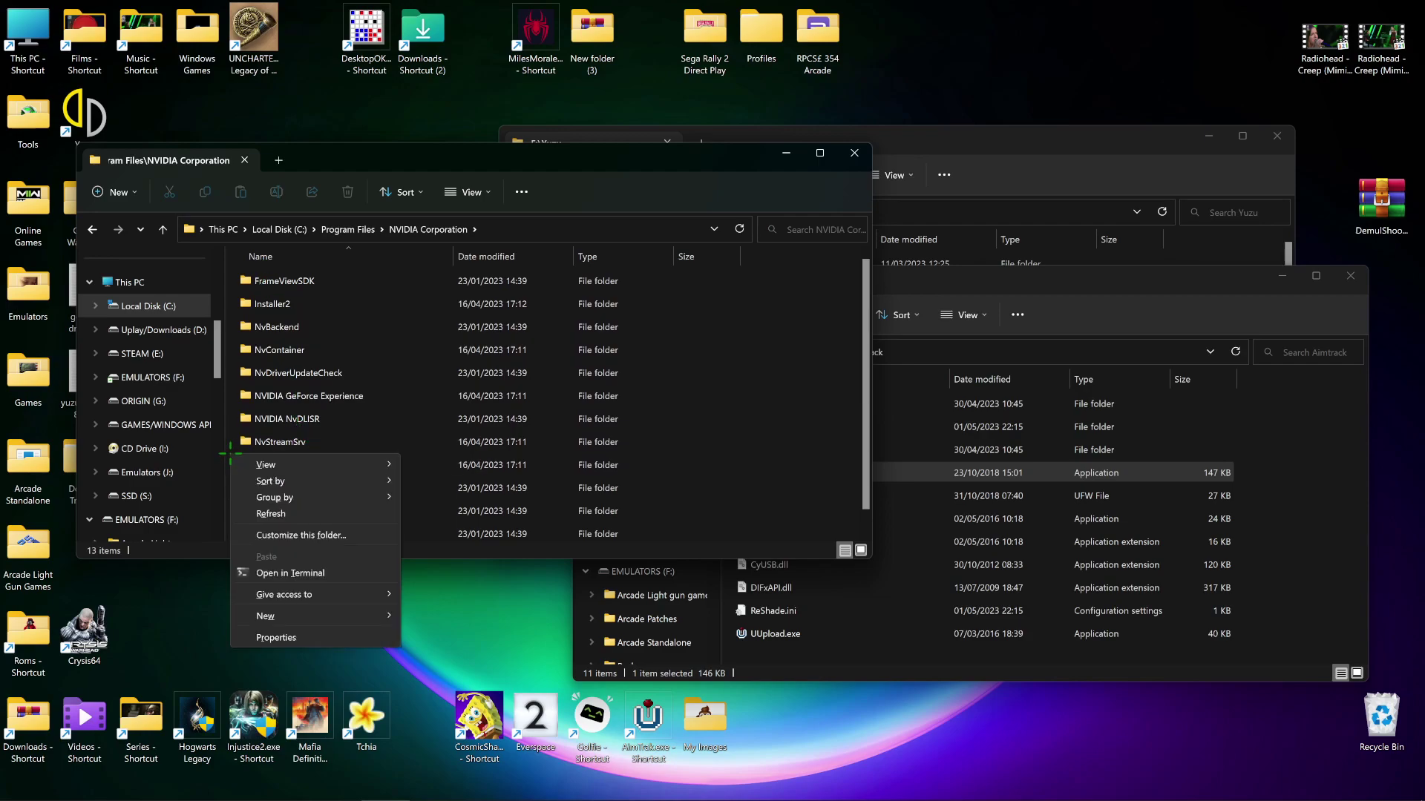
mouse_move(356, 617)
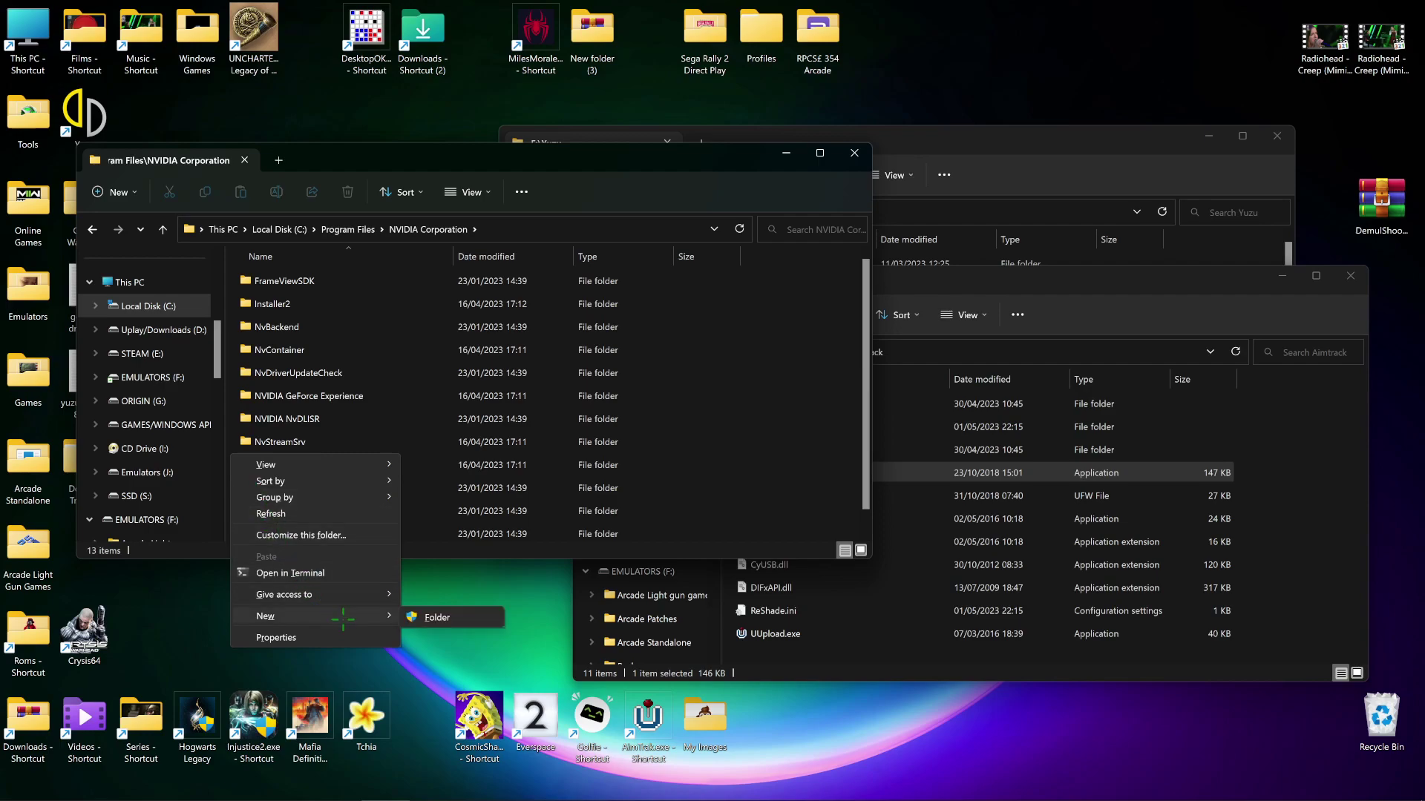
left_click(436, 617)
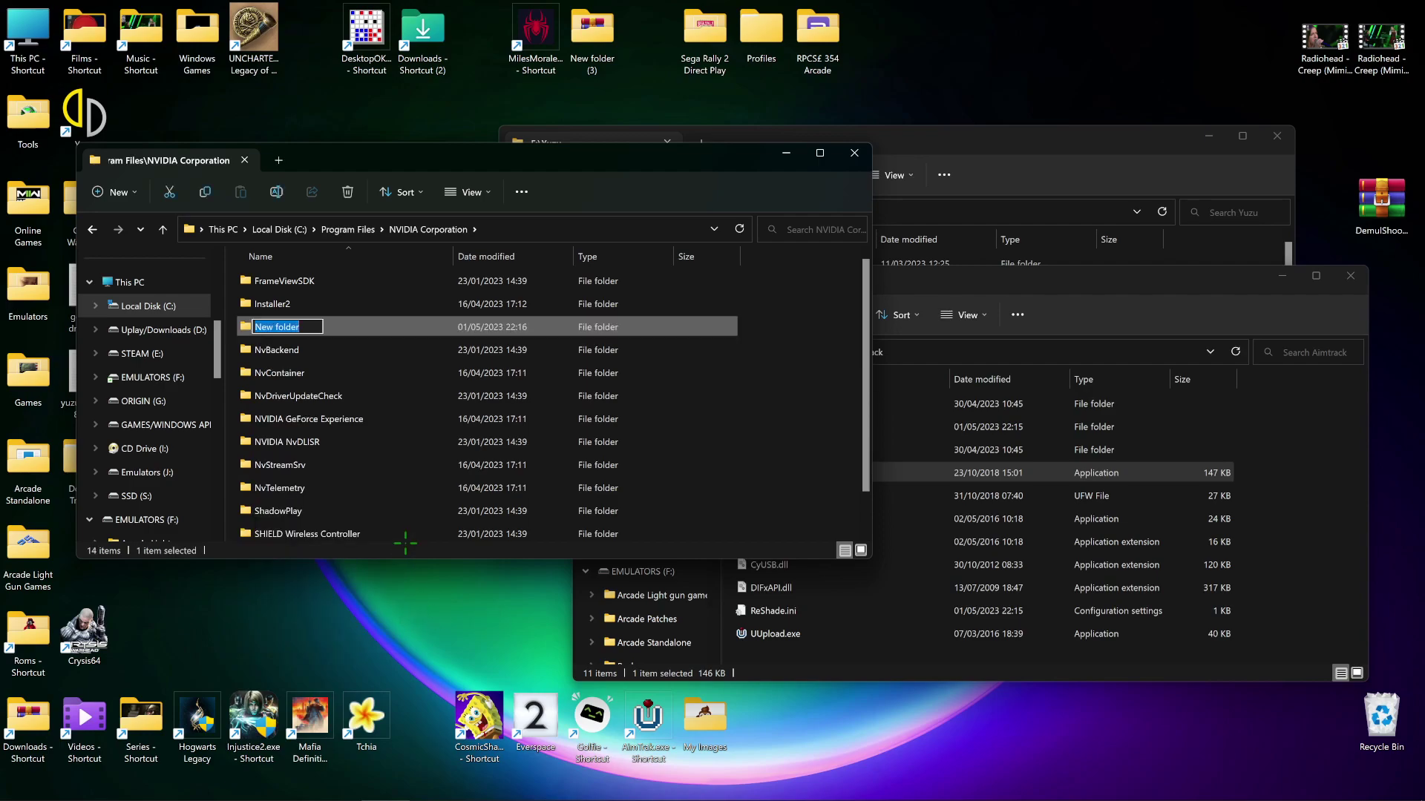
type("Ansel")
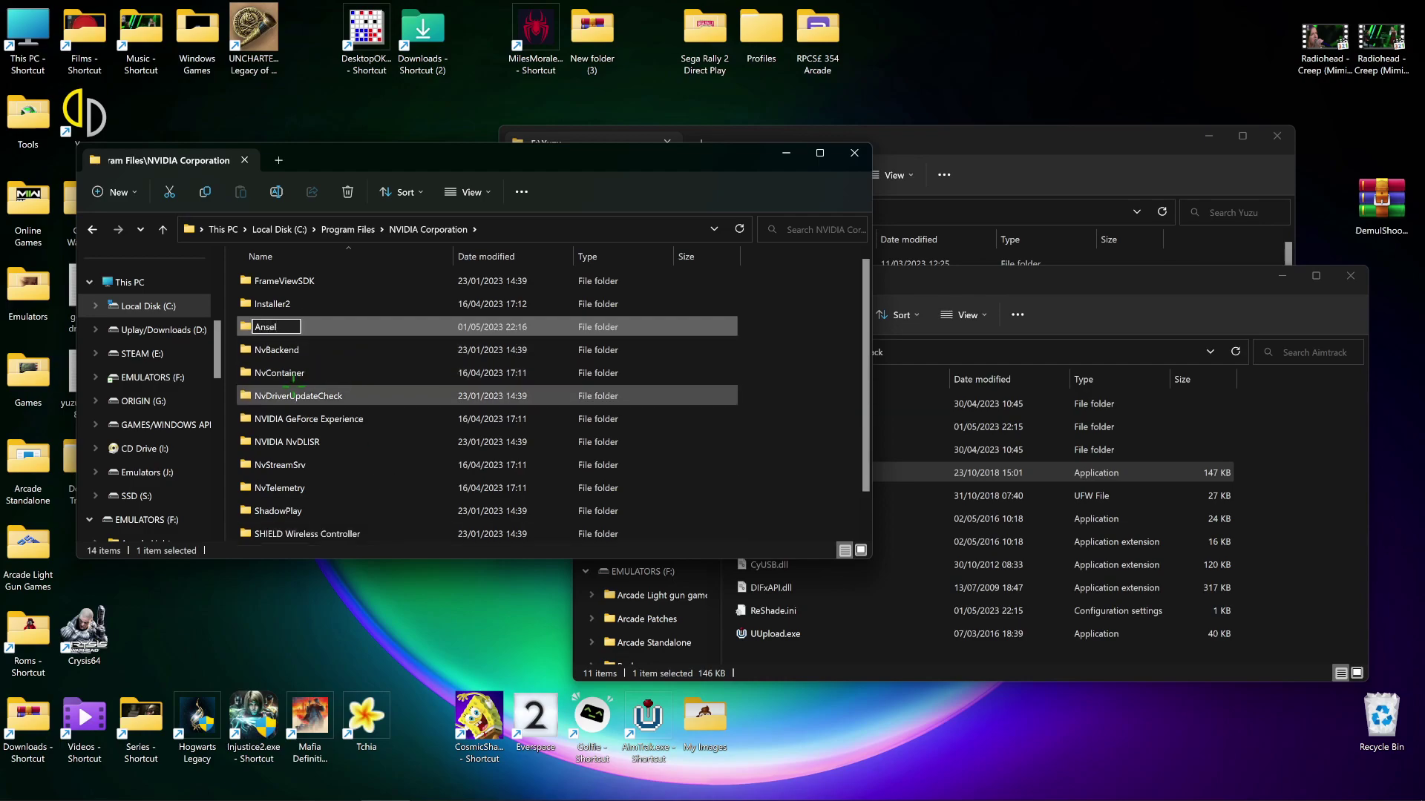
key("Return")
double_click(282, 282)
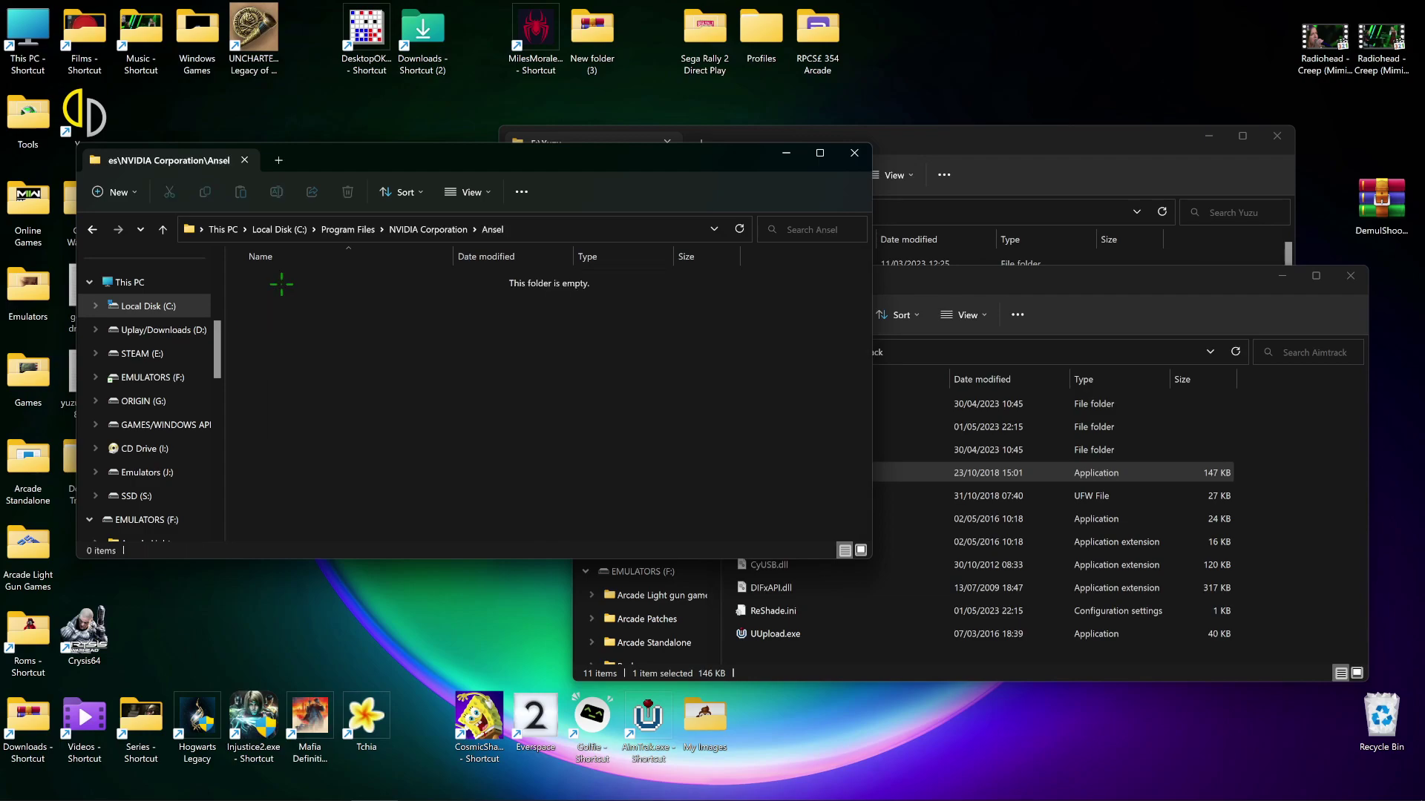
left_click(1033, 314)
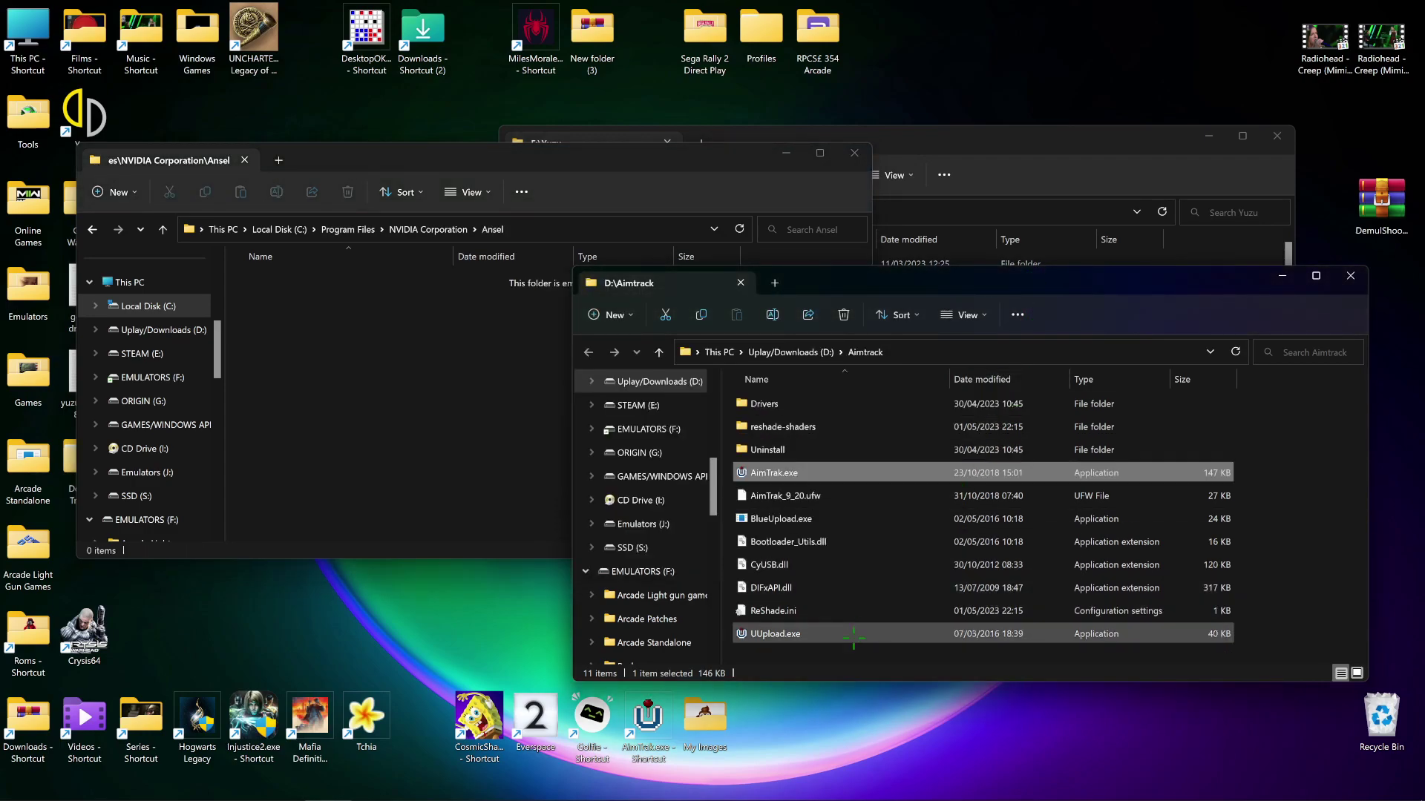
Copy ReShade.ini from Aimtrack into the Ansel folder, granting administrator permission.
left_click(779, 611)
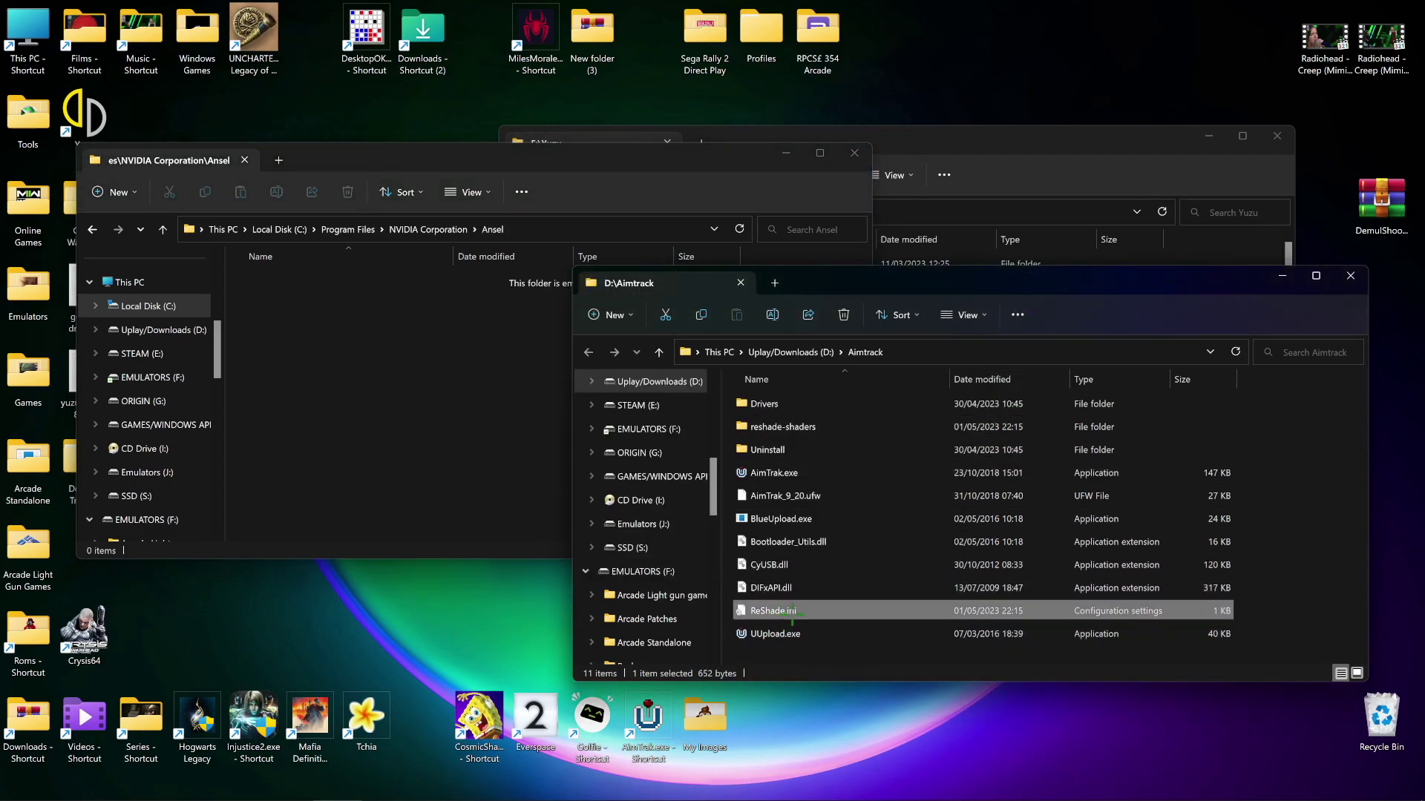
left_click_drag(775, 611, 403, 455)
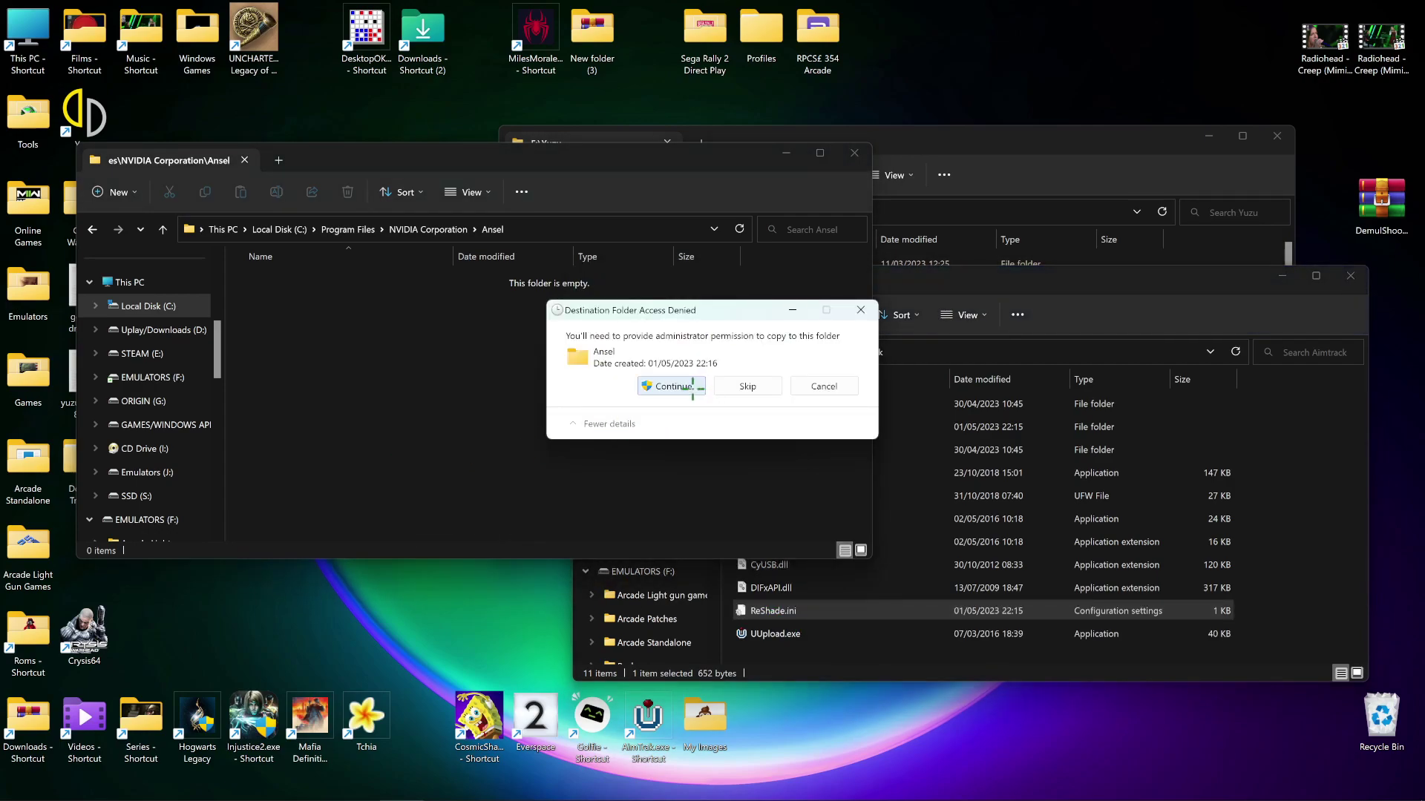
left_click(686, 385)
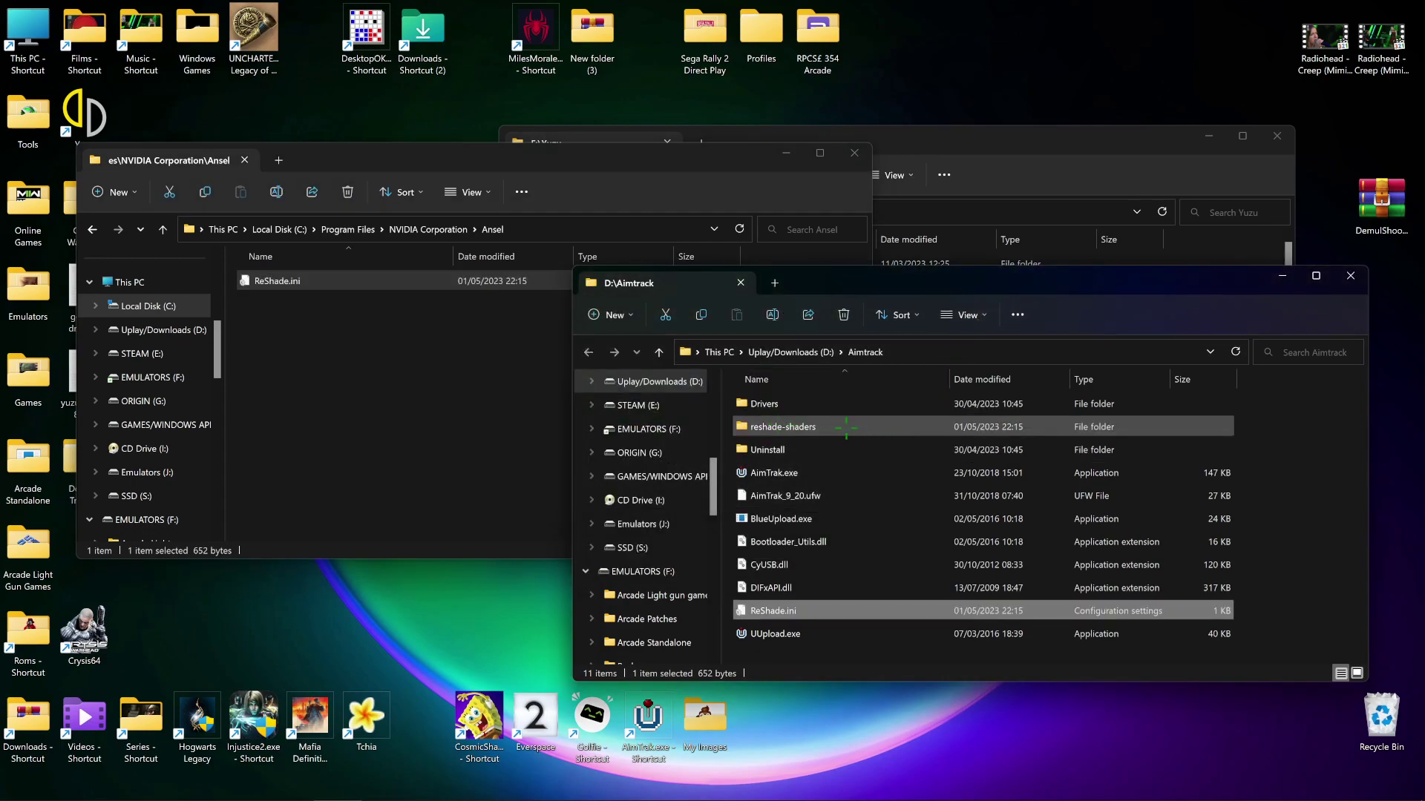
Copy all 42 texture images from reshade-shaders\Textures into Ansel, granting permission for all items.
double_click(846, 428)
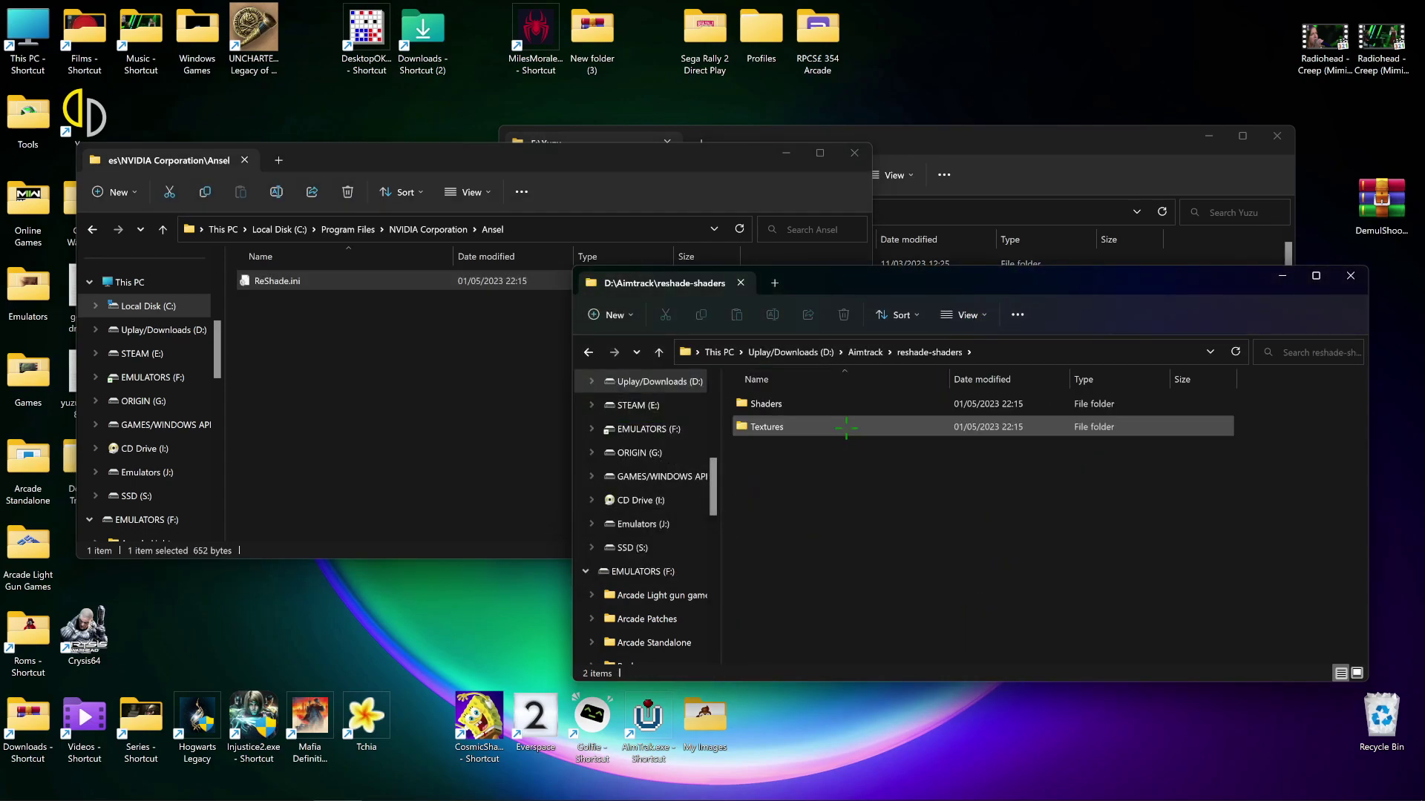
double_click(845, 428)
left_click_drag(727, 375, 1230, 668)
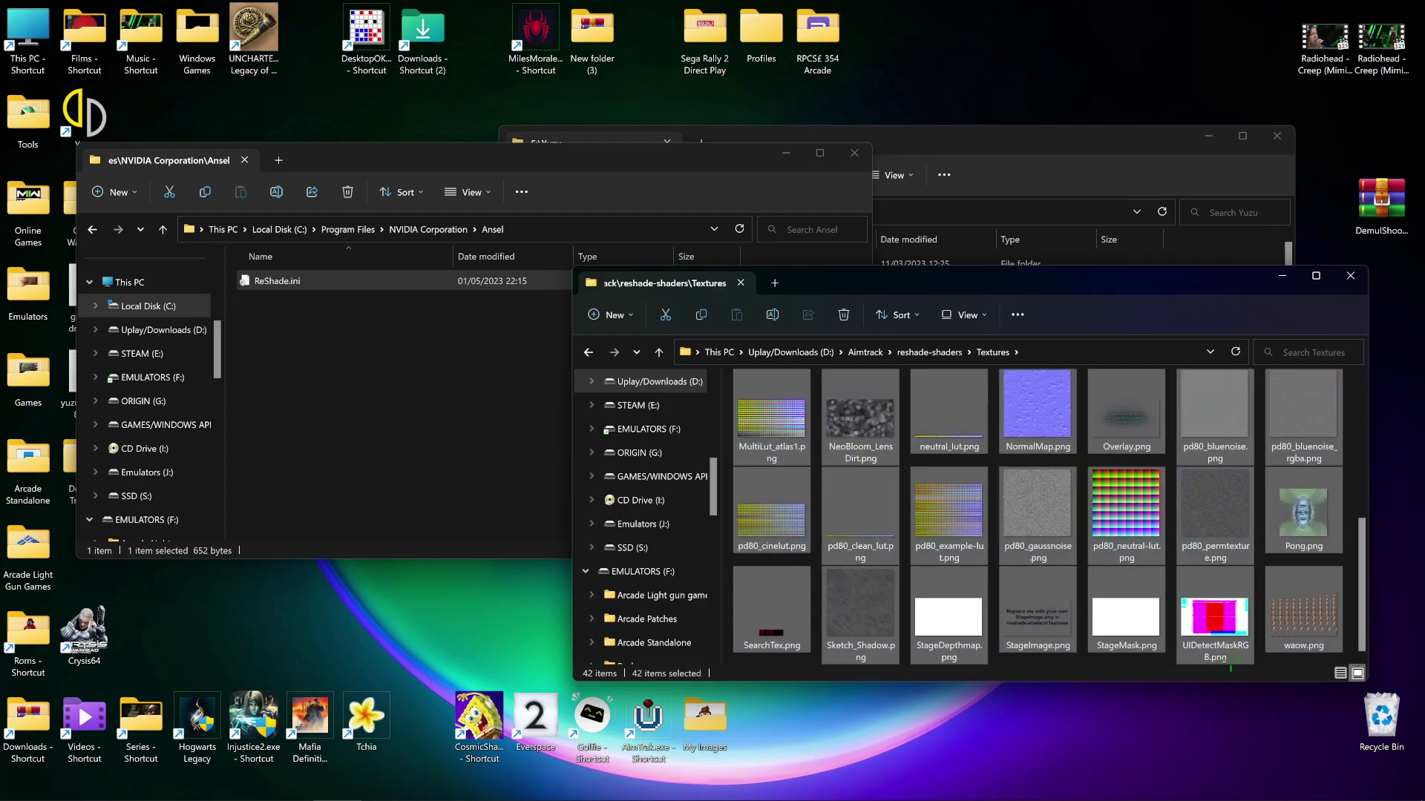
left_click_drag(793, 494, 446, 438)
left_click(622, 393)
left_click(668, 412)
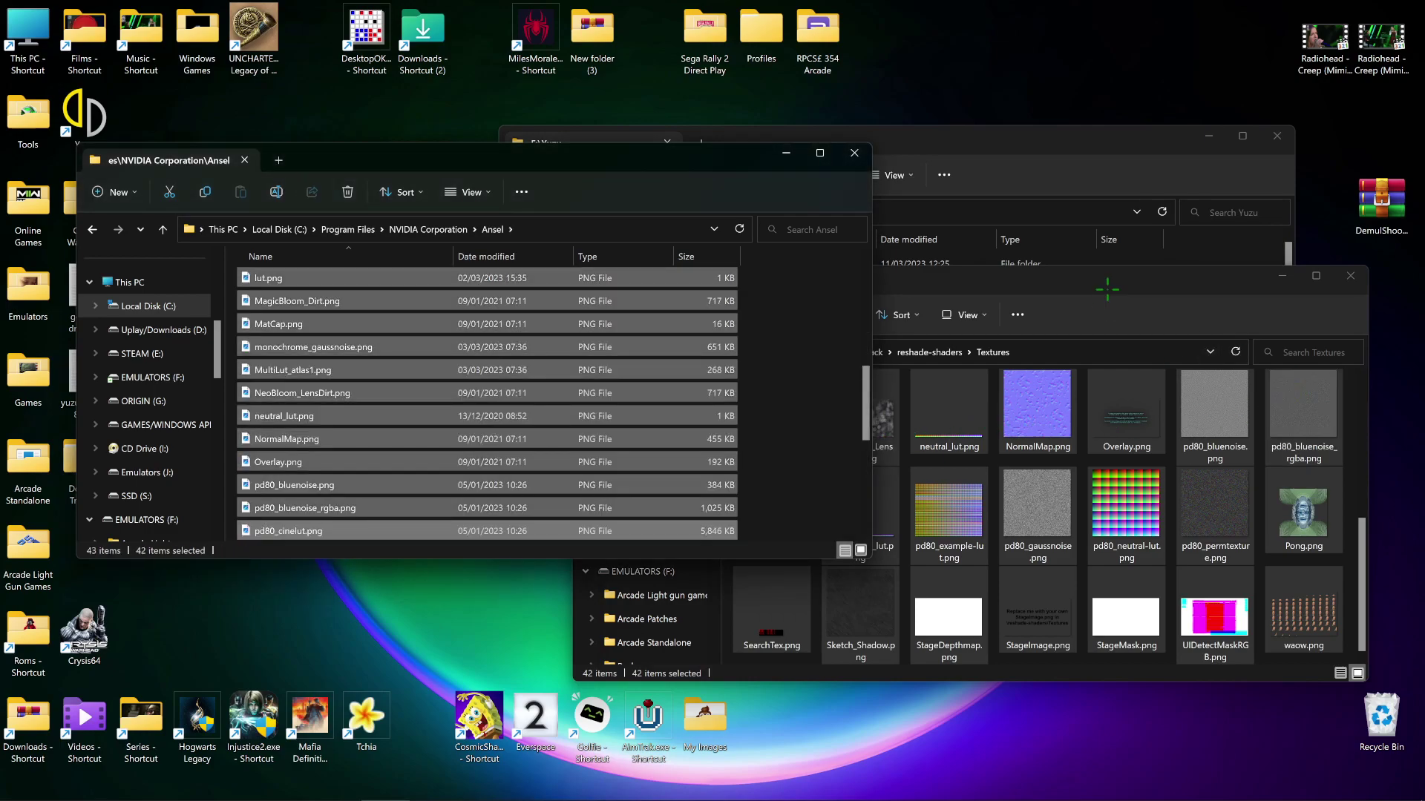
Copy all 120 items from reshade-shaders\Shaders into Ansel with administrator permission.
left_click(1020, 293)
left_click(586, 352)
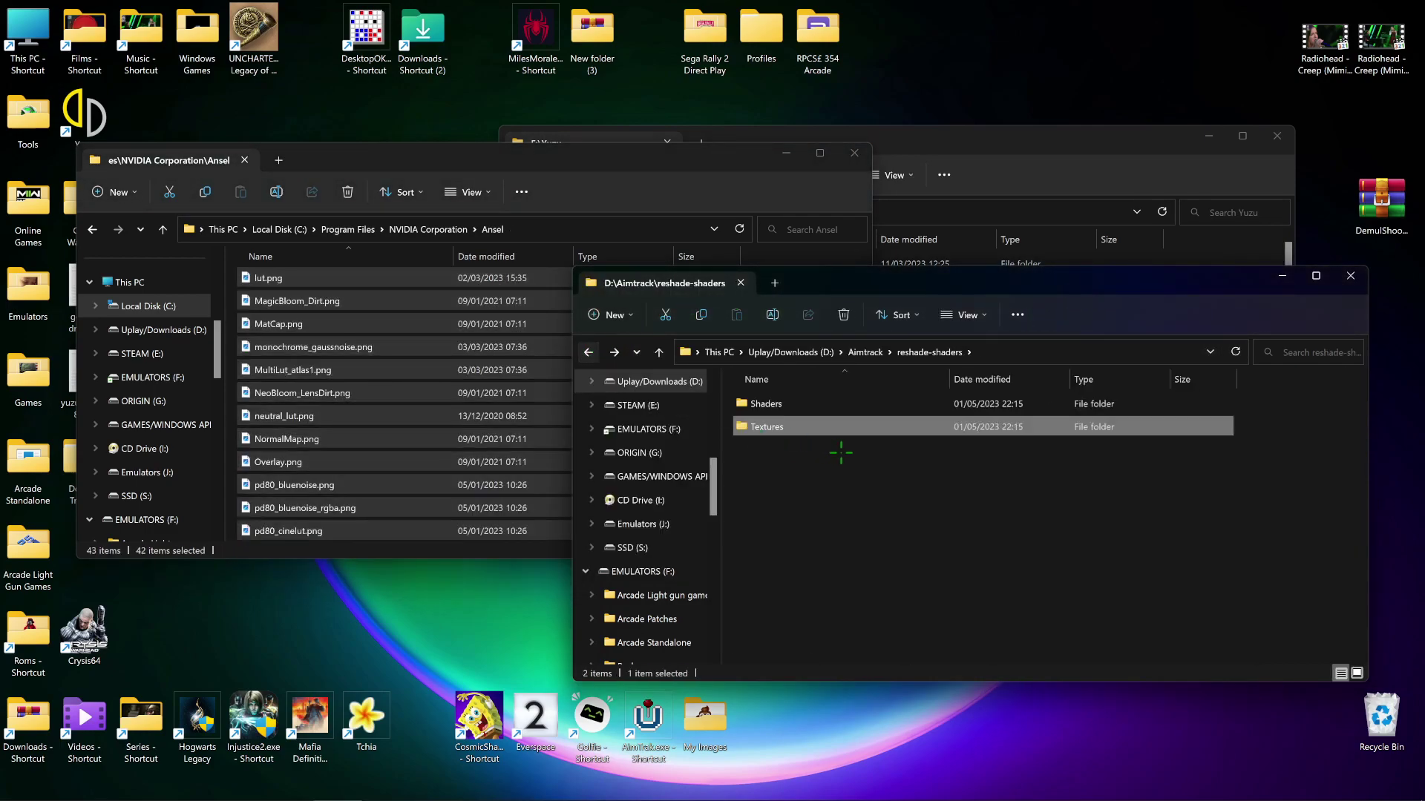
double_click(832, 405)
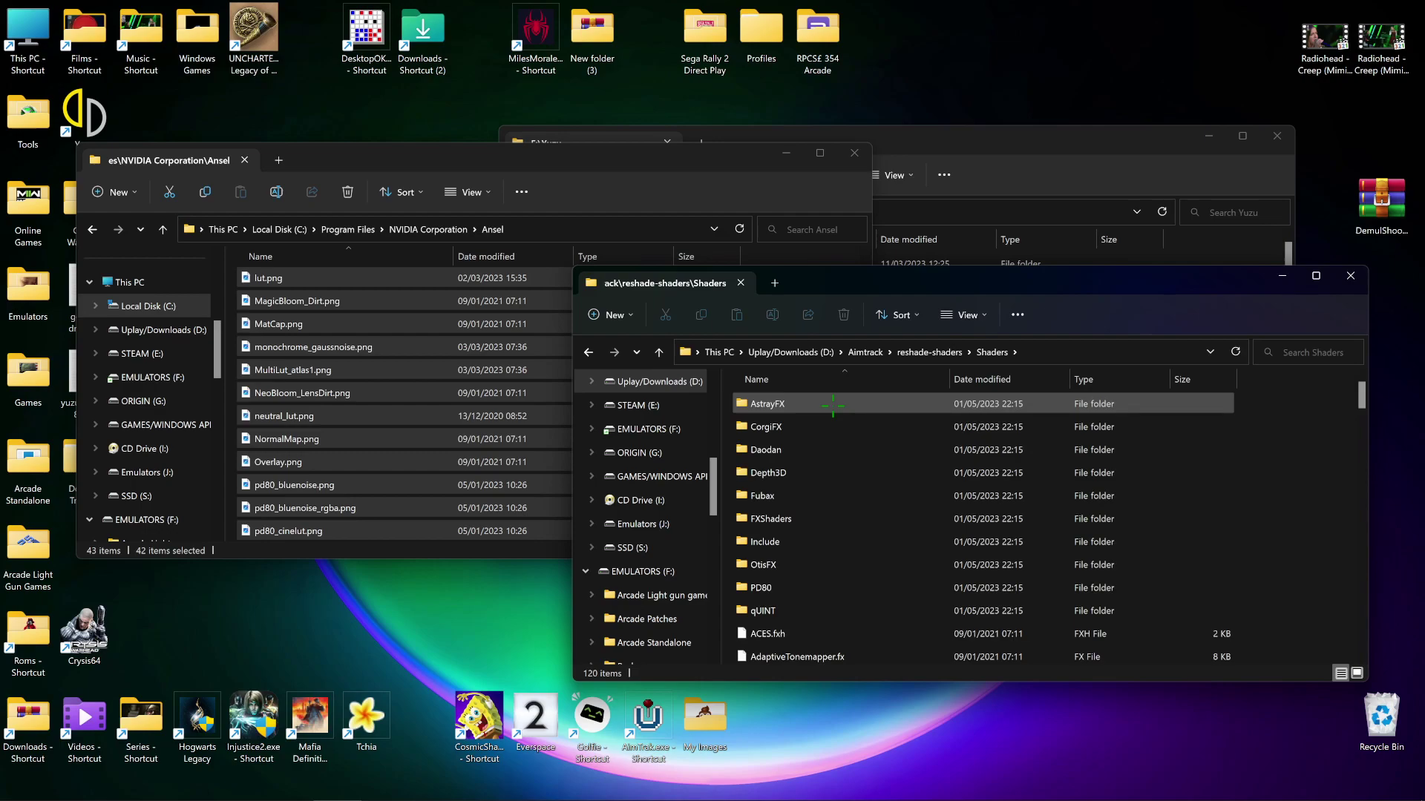
left_click(833, 406)
scroll(846, 519, "down", 15)
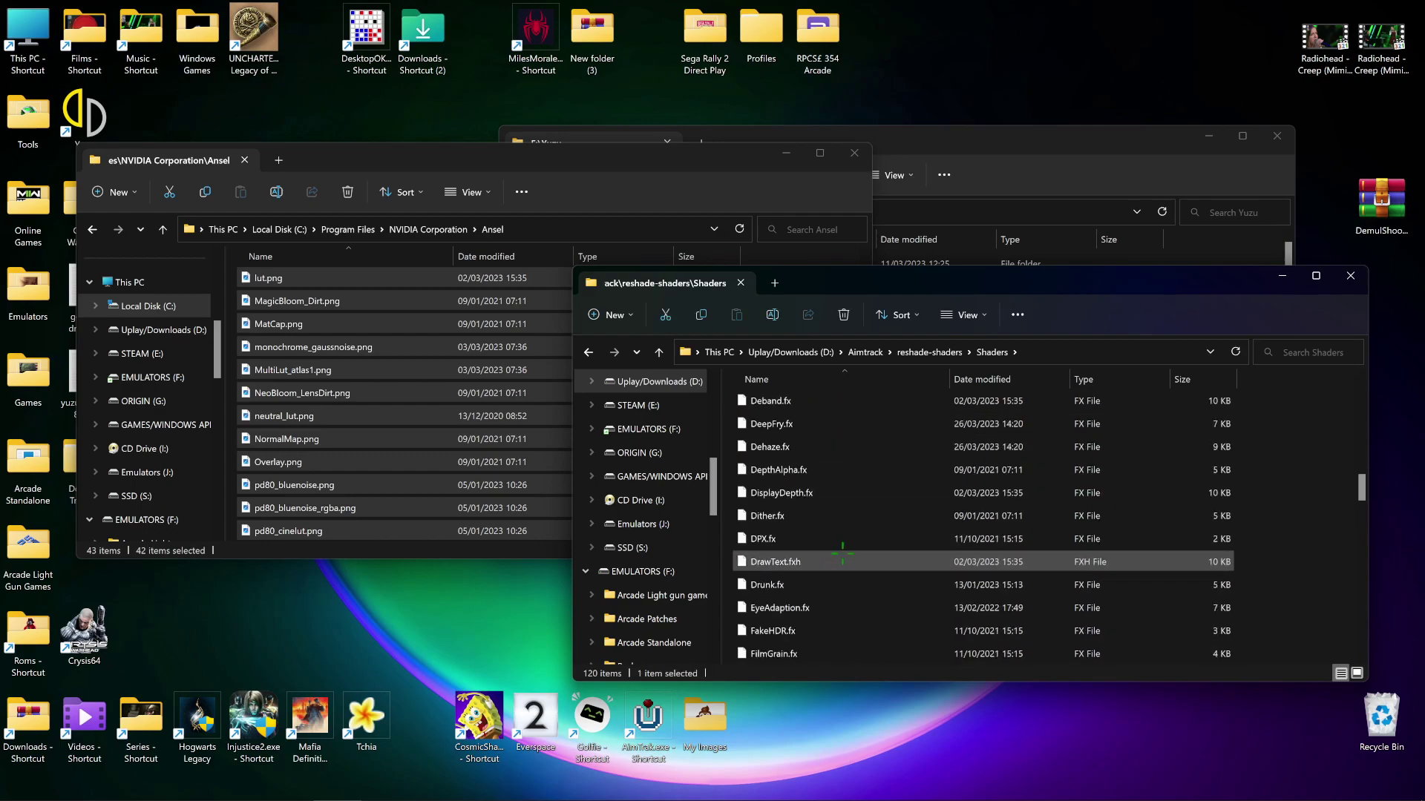
scroll(859, 594, "down", 12)
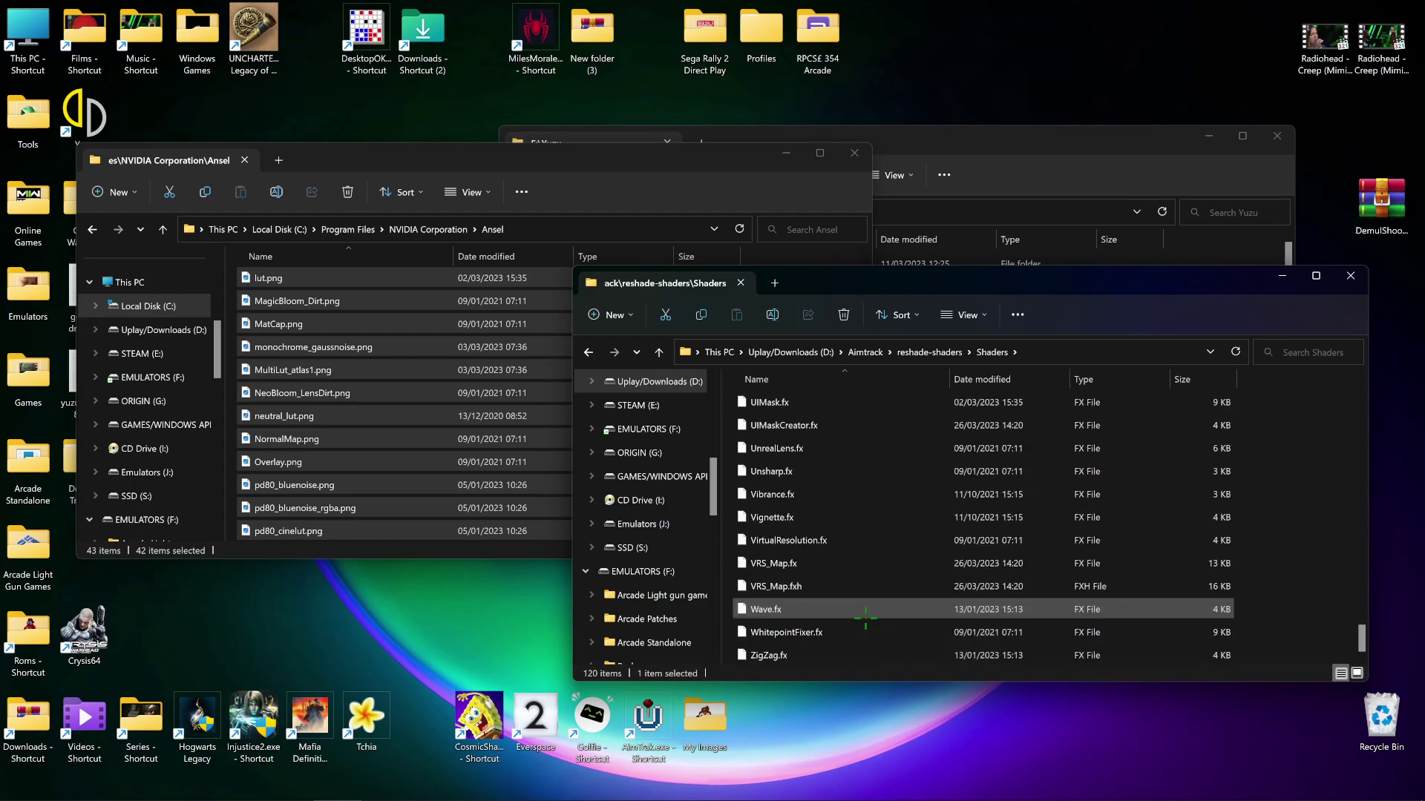
key("ctrl+a")
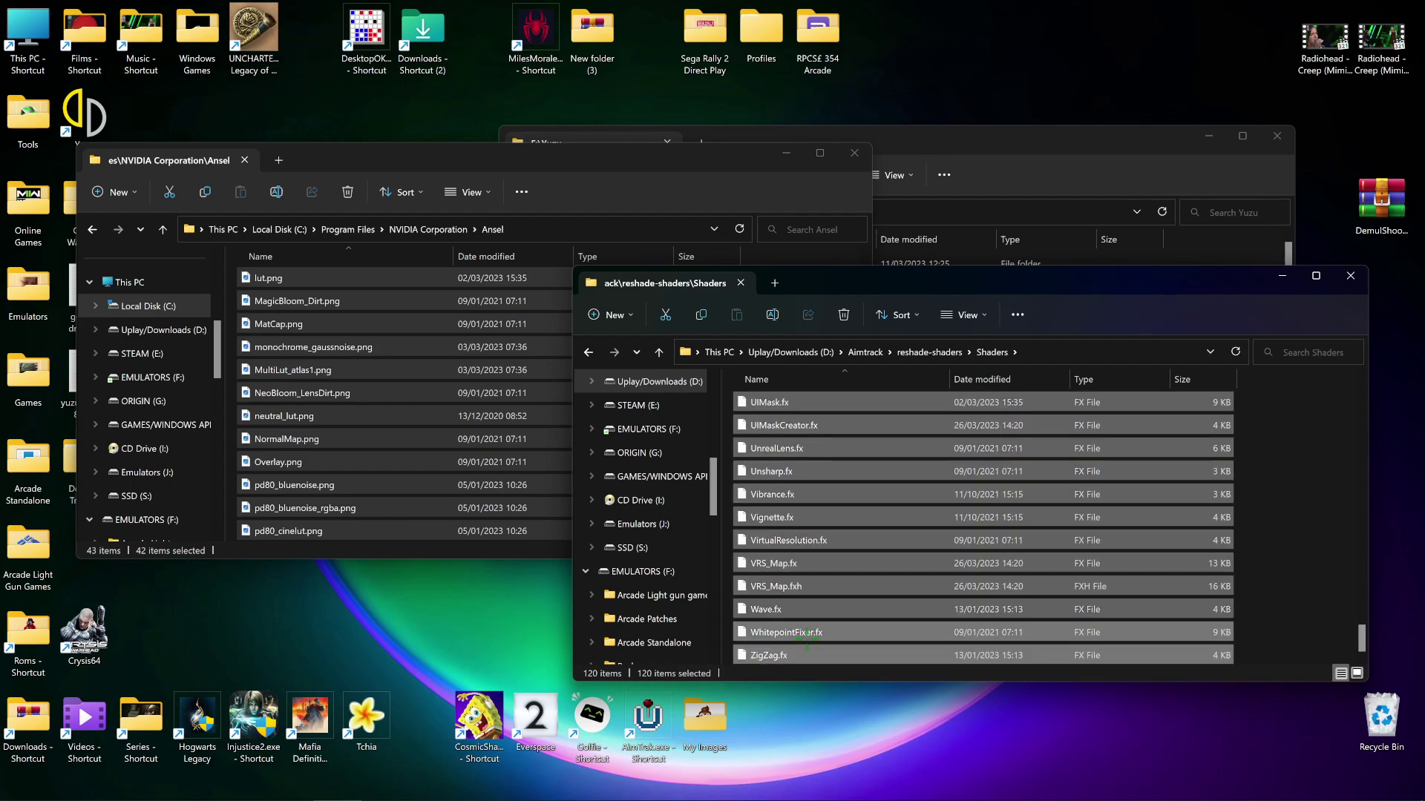
left_click_drag(805, 632, 227, 410)
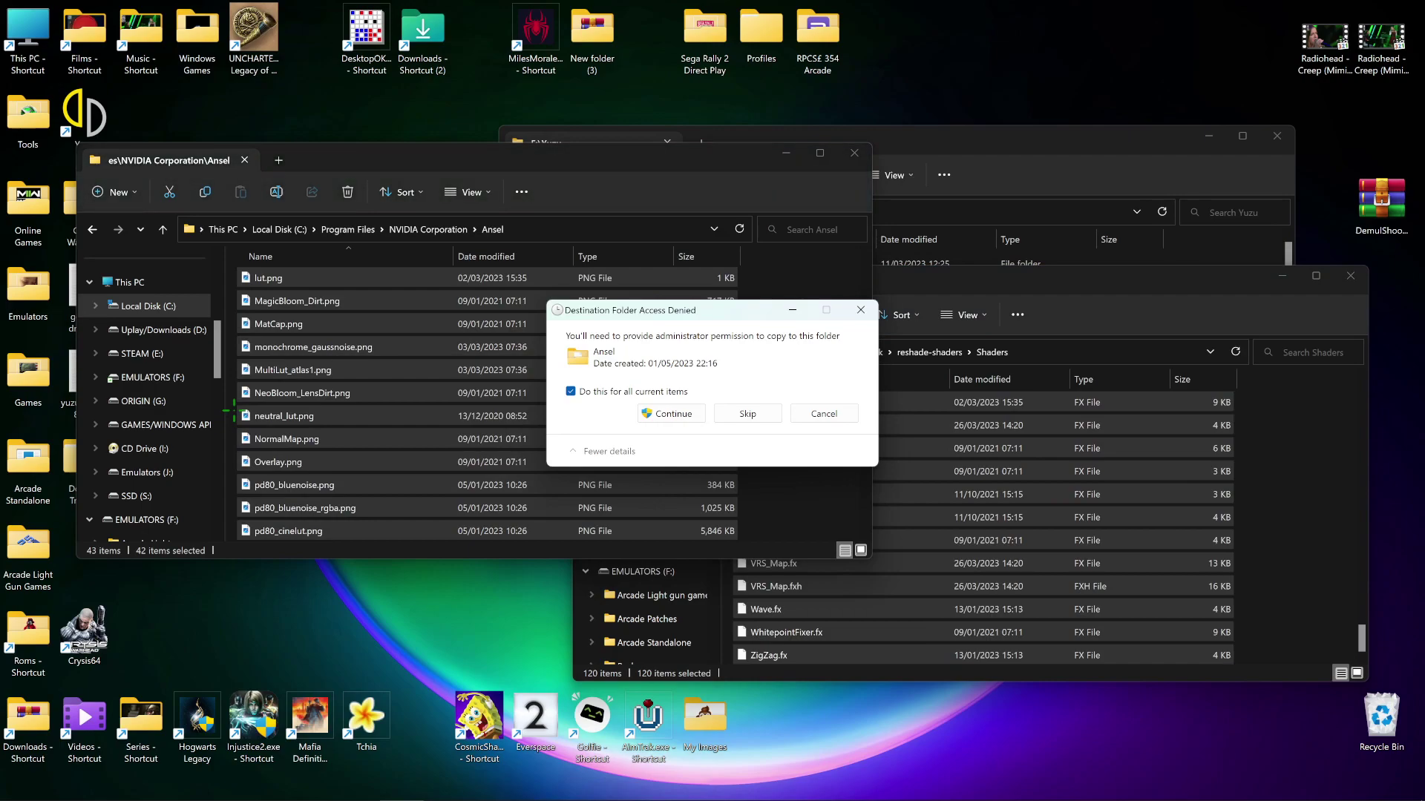
left_click(657, 413)
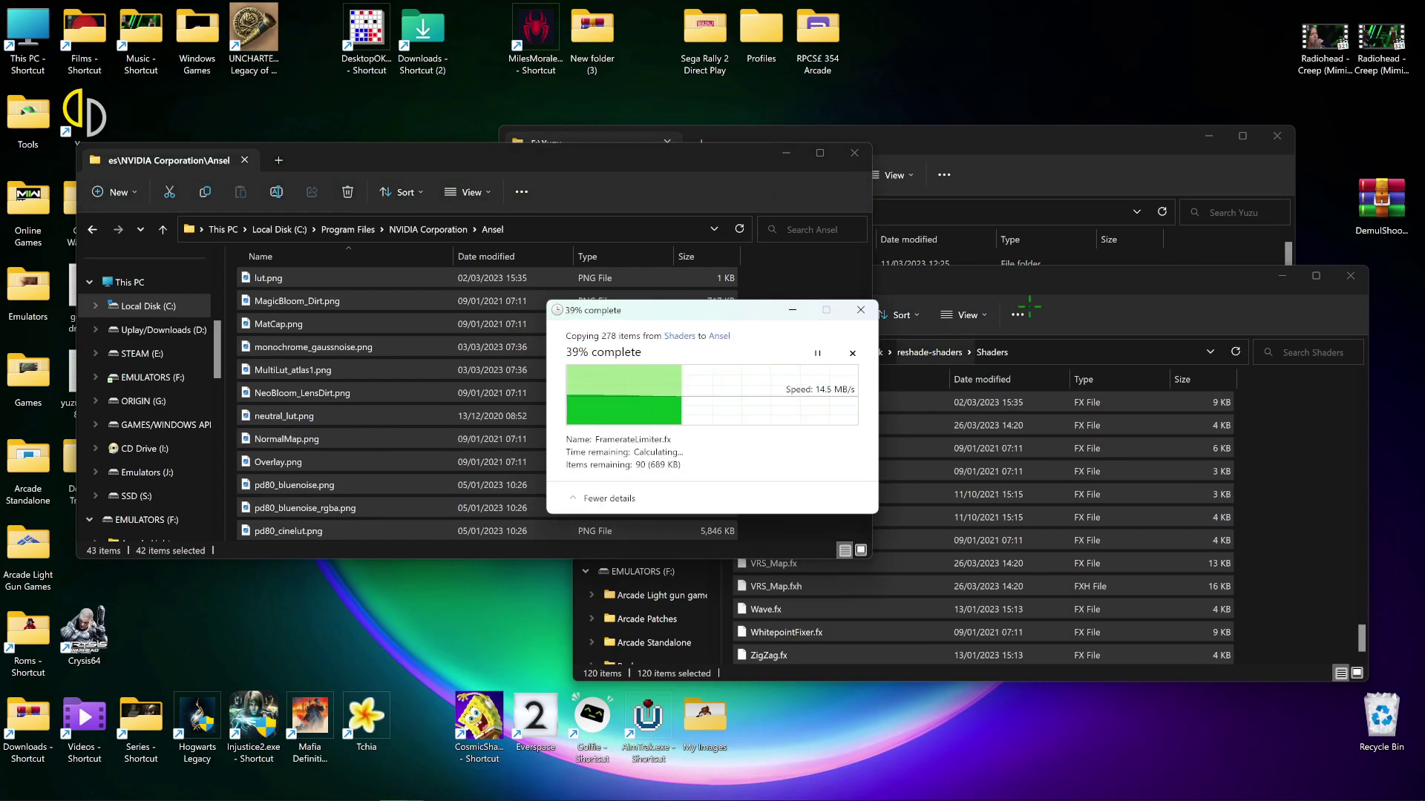
left_click(603, 353)
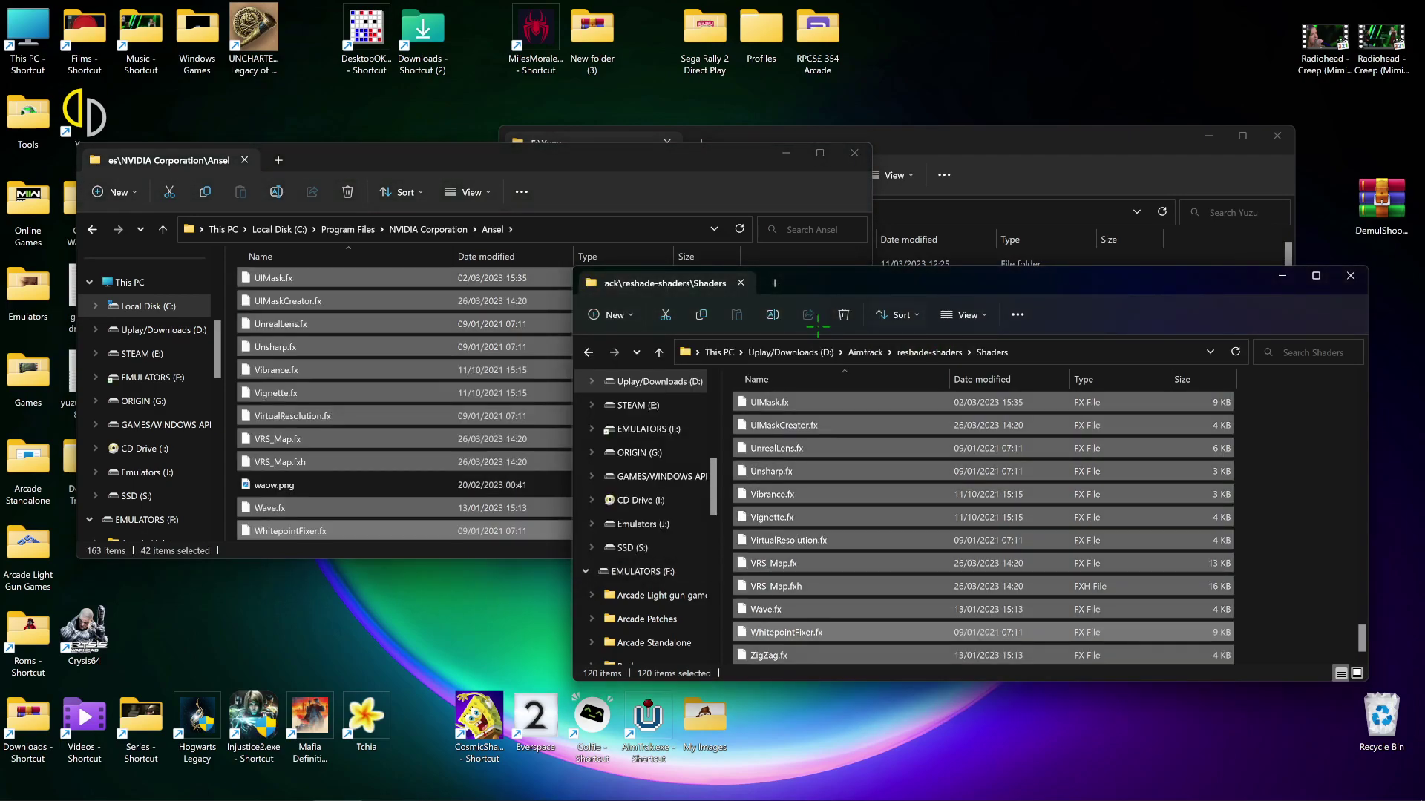
left_click(590, 352)
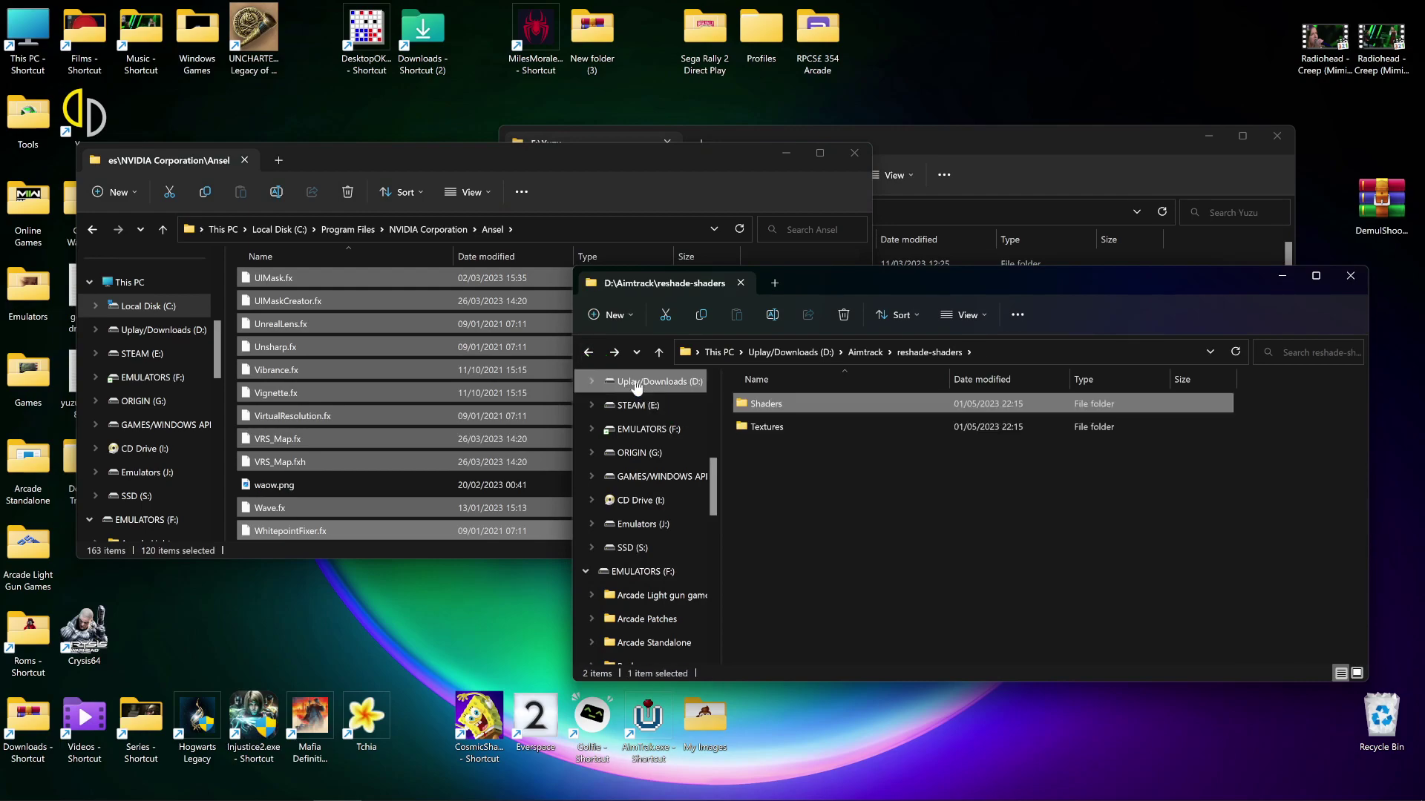
Permanently delete reshade-shaders and ReShade.ini from D:\Aimtrack.
left_click(588, 352)
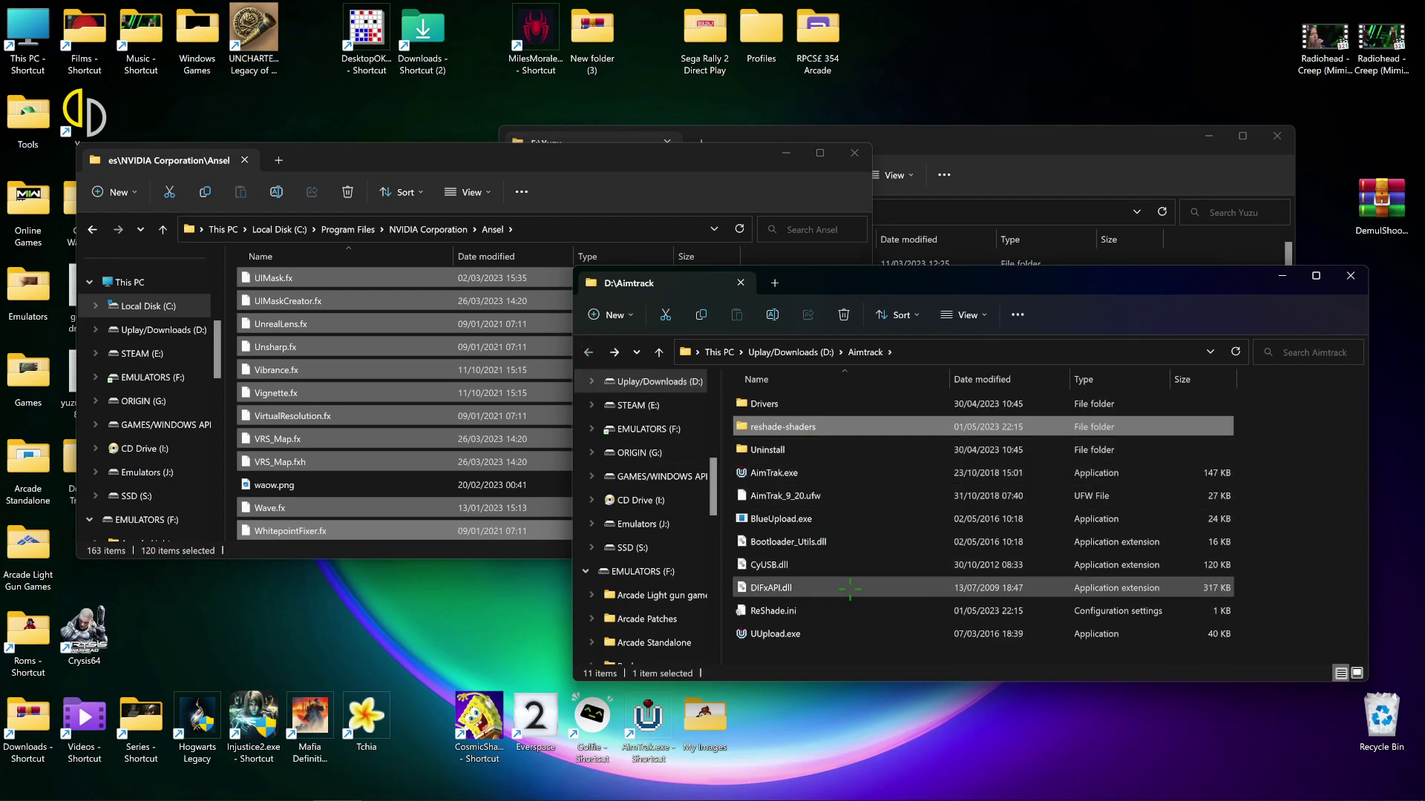
left_click(786, 611, "ctrl")
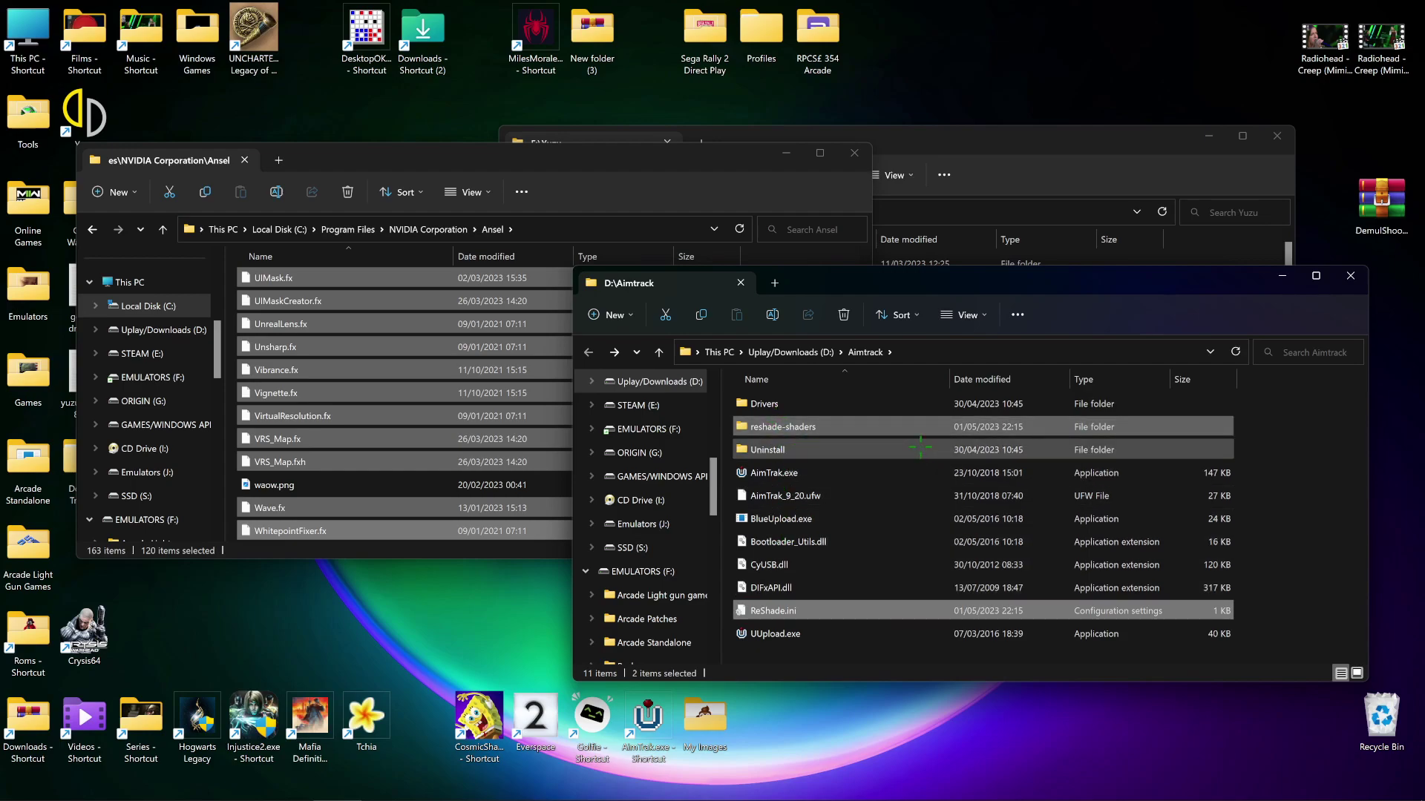
key("shift+Delete")
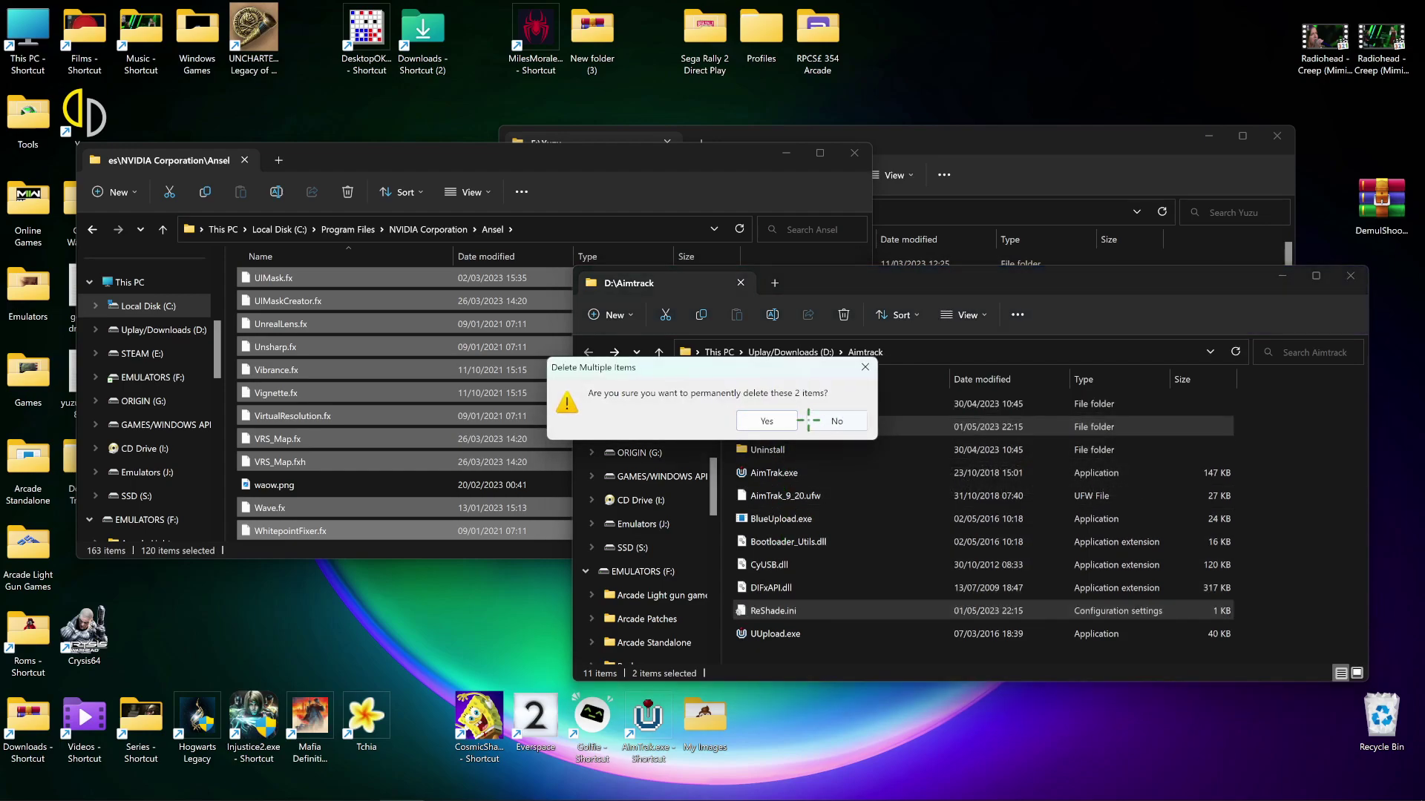
left_click(766, 420)
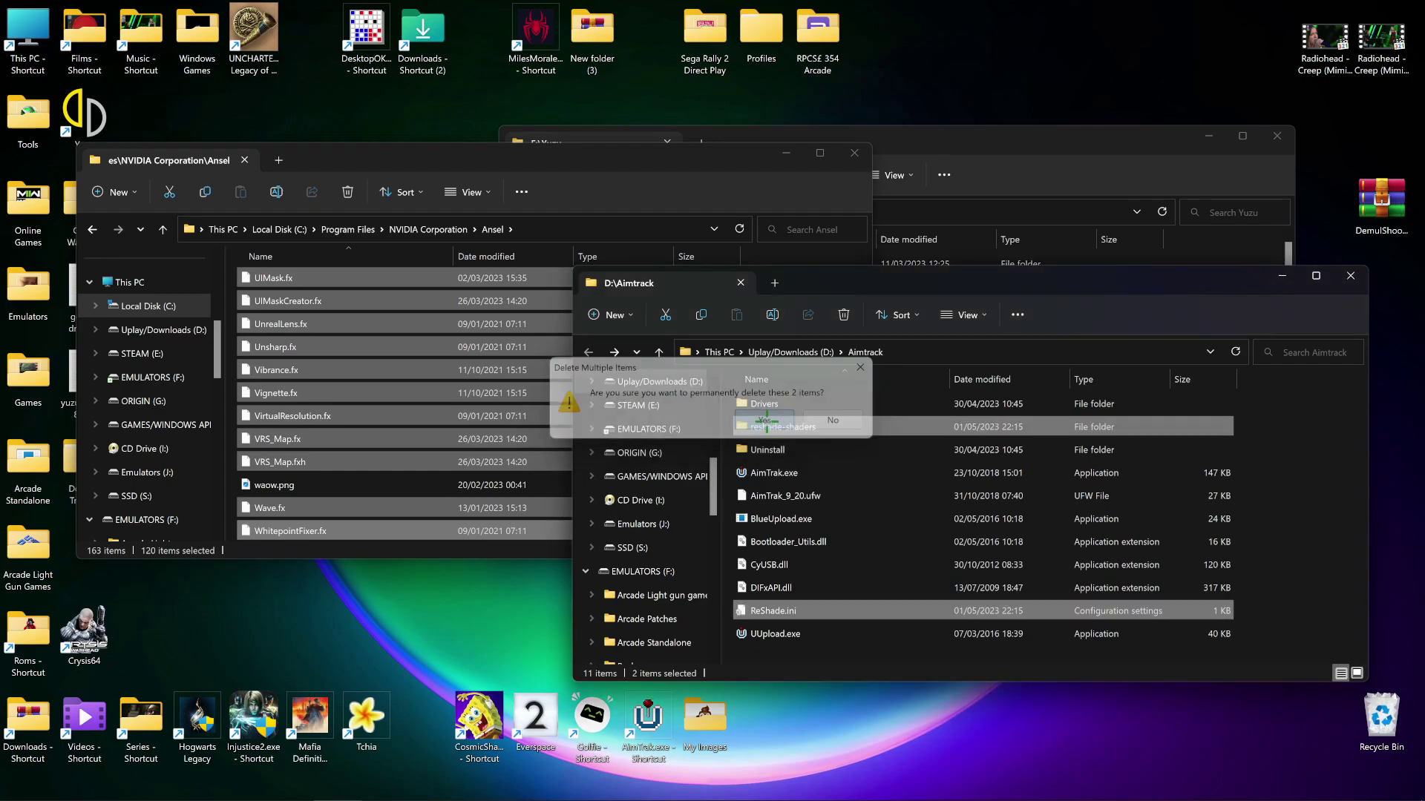
Close the Aimtrack and Program Files windows.
left_click(1343, 285)
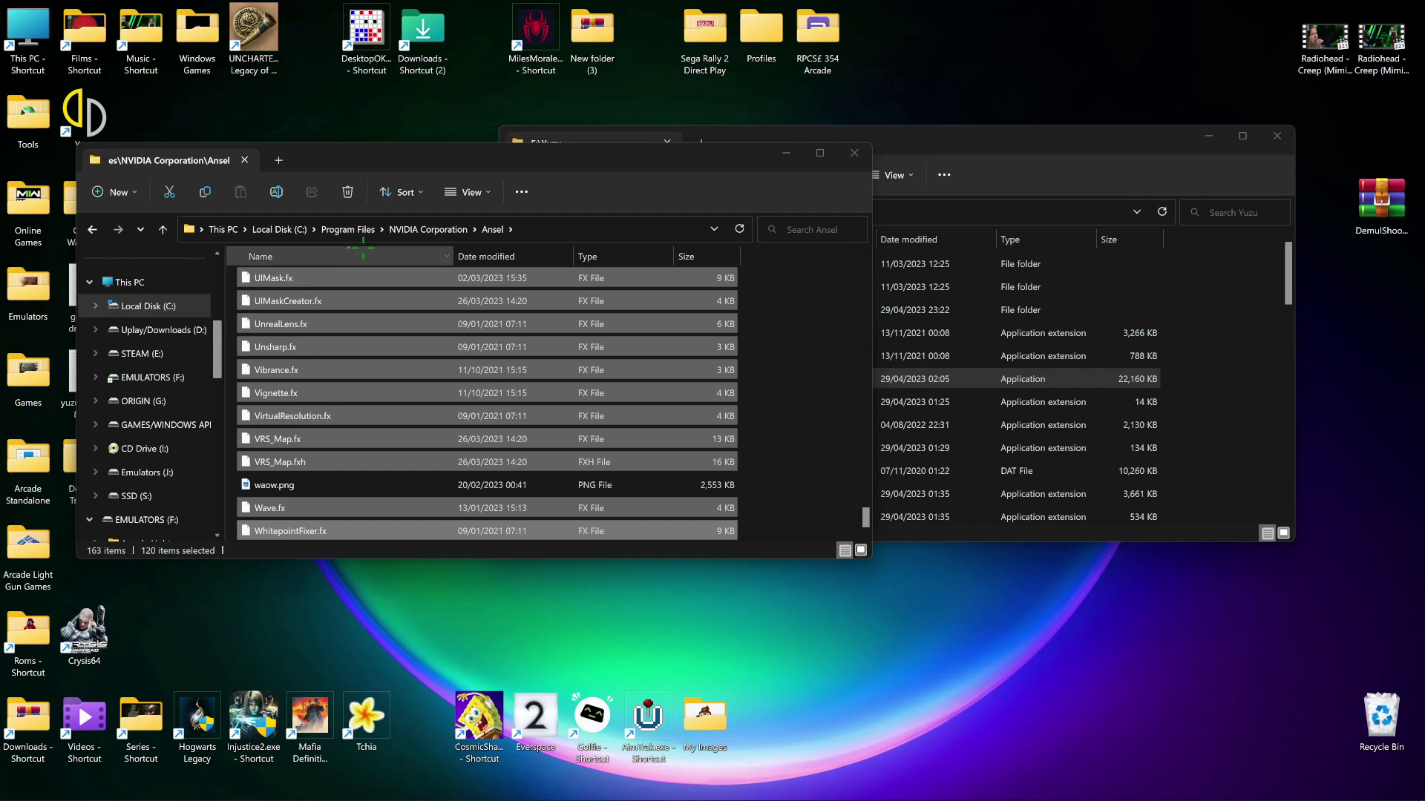
left_click(338, 228)
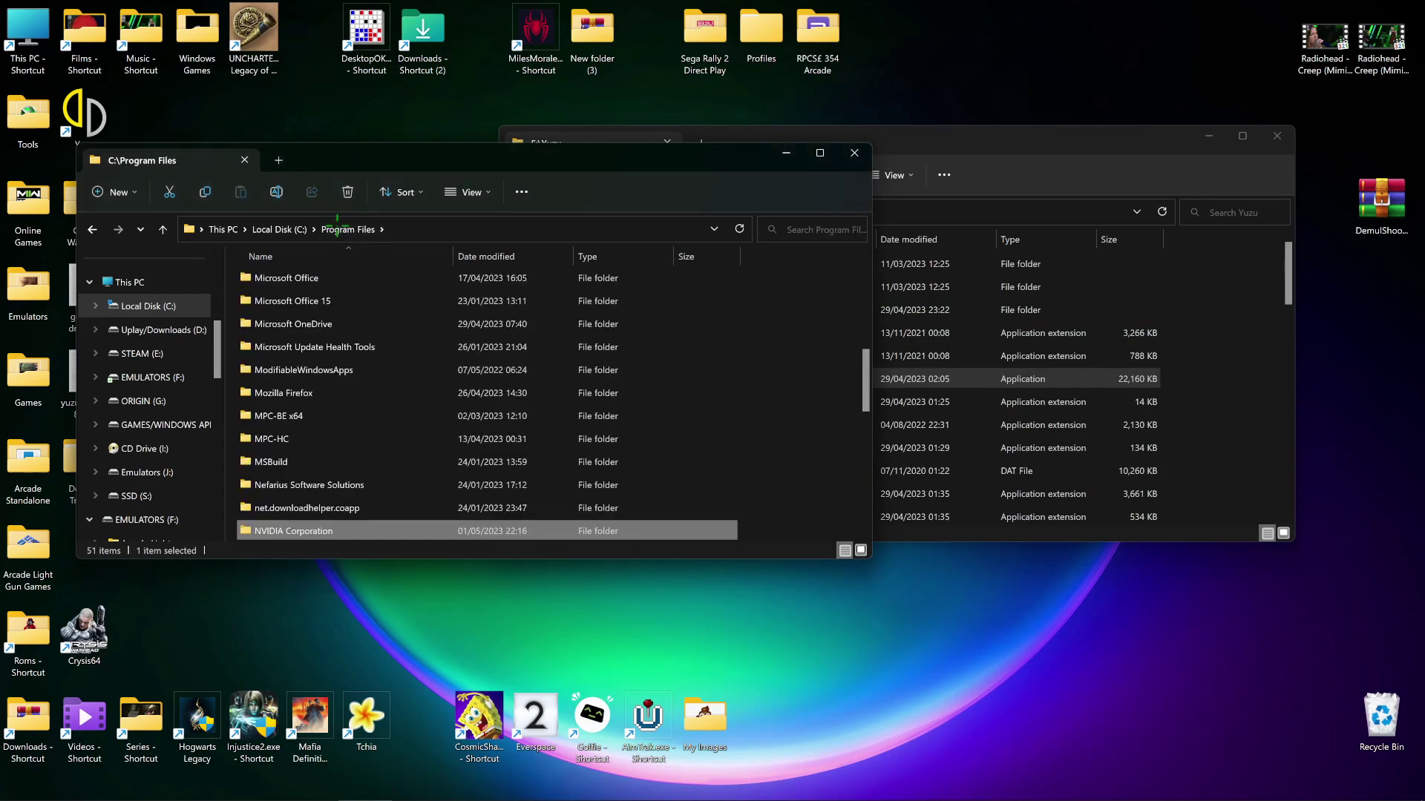
left_click(854, 152)
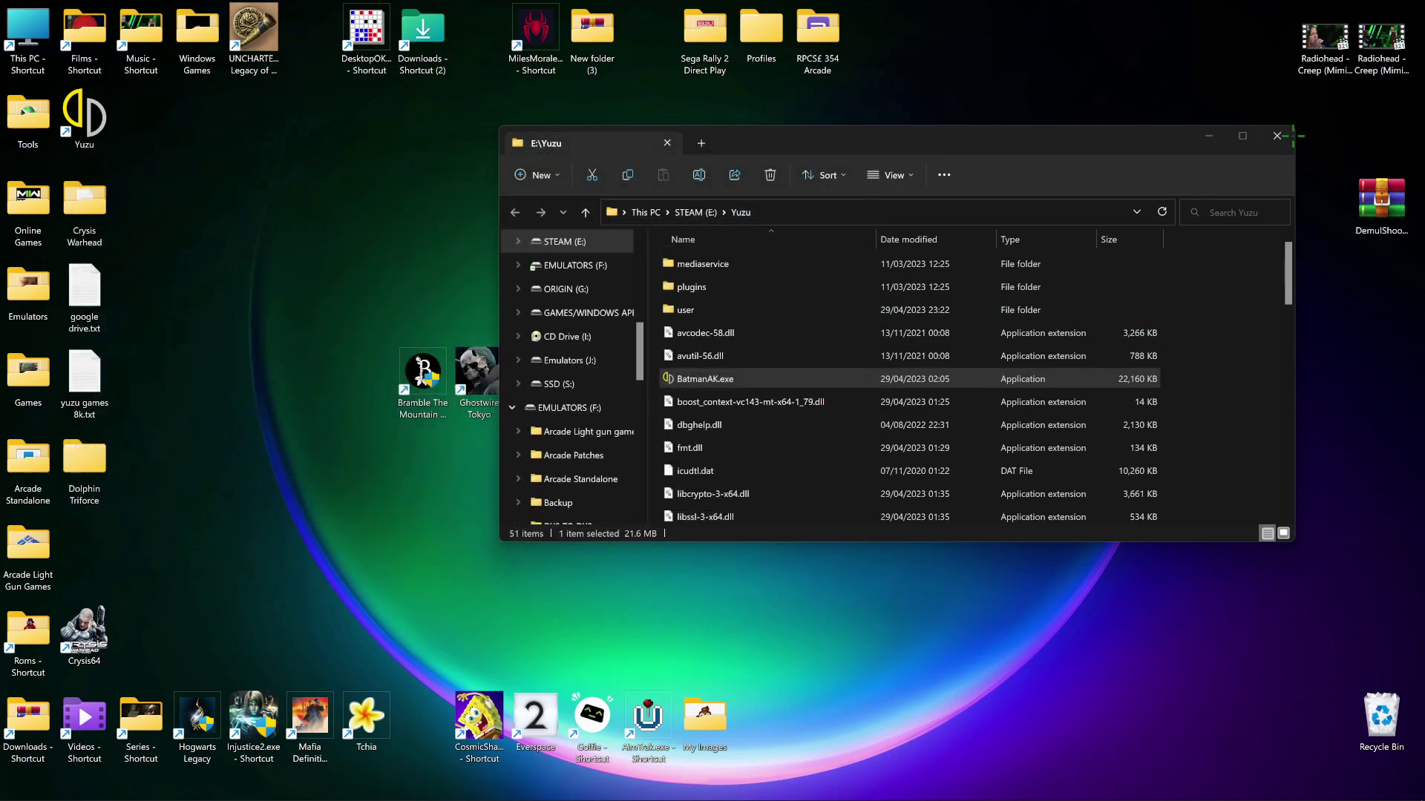
Launch Mario Tennis Aces in yuzu fullscreen and bring up the NVIDIA Game Filter overlay with Alt+F3.
left_click(1277, 136)
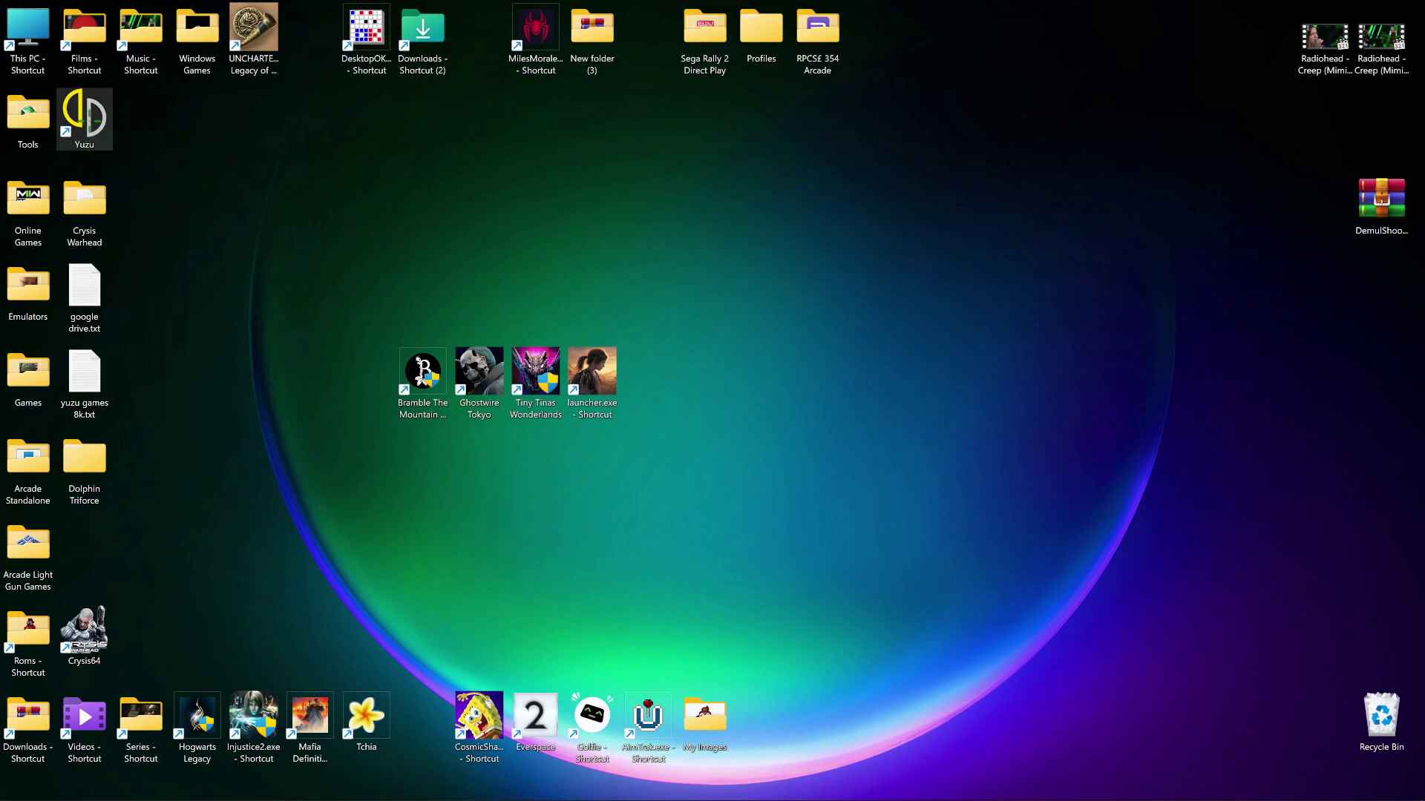
left_click(84, 117)
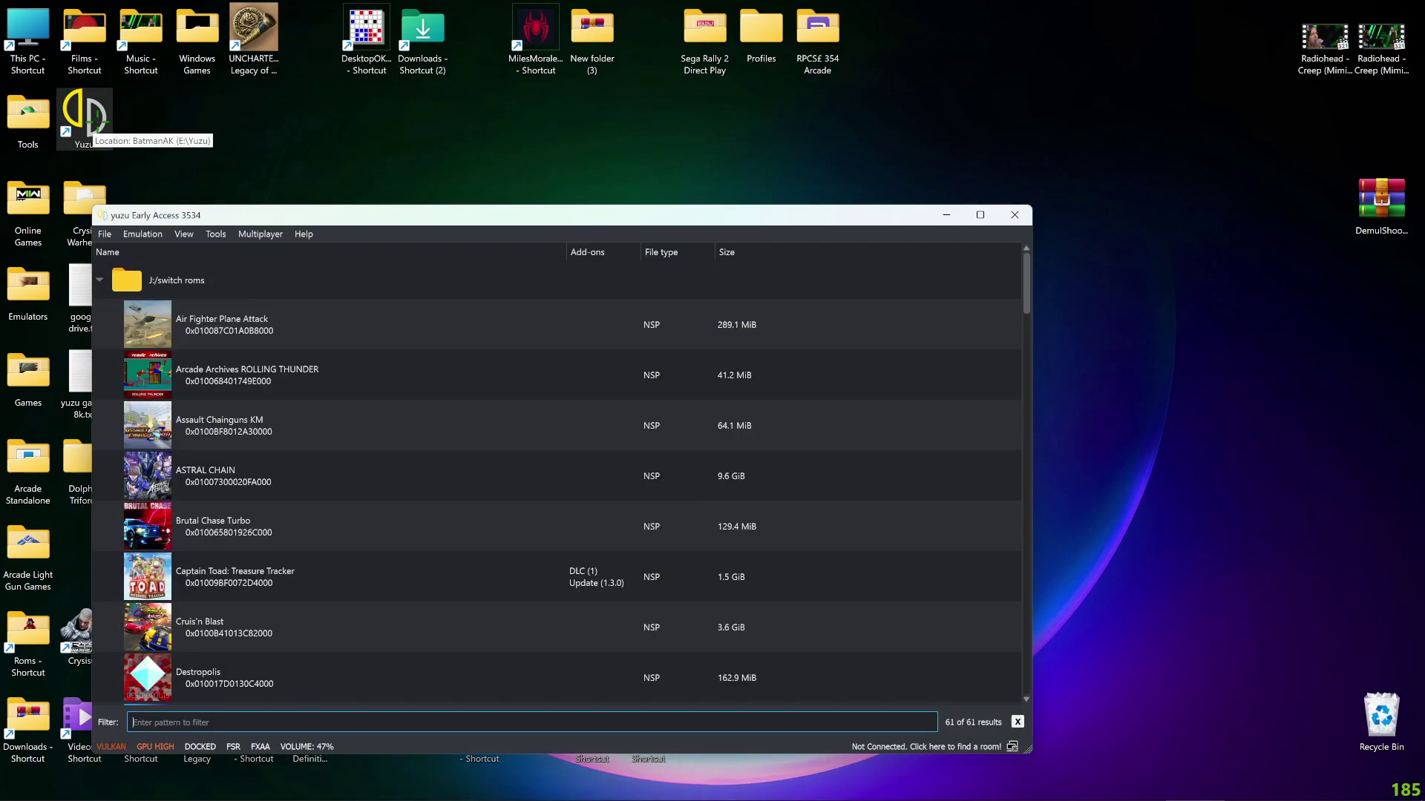
scroll(461, 382, "down", 18)
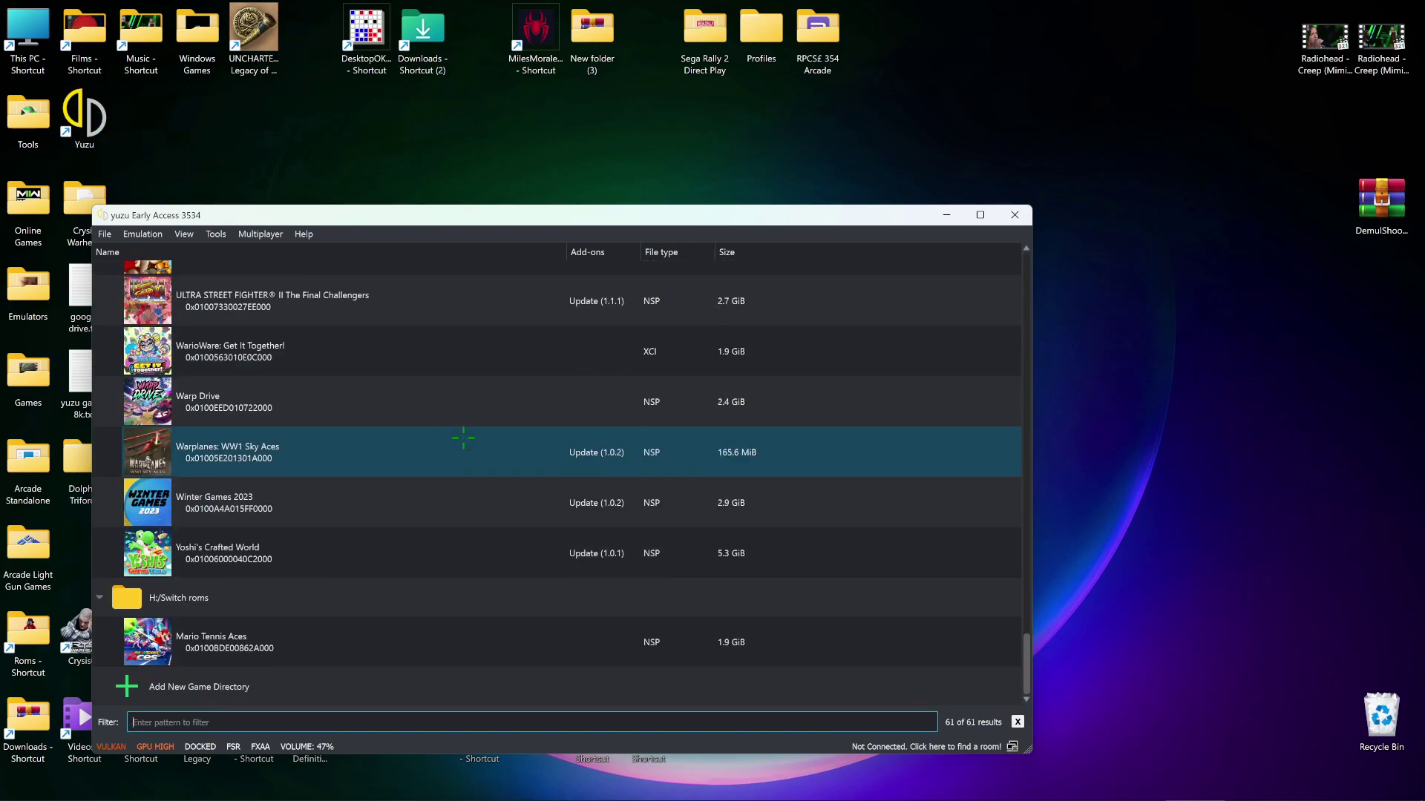
left_click(416, 642)
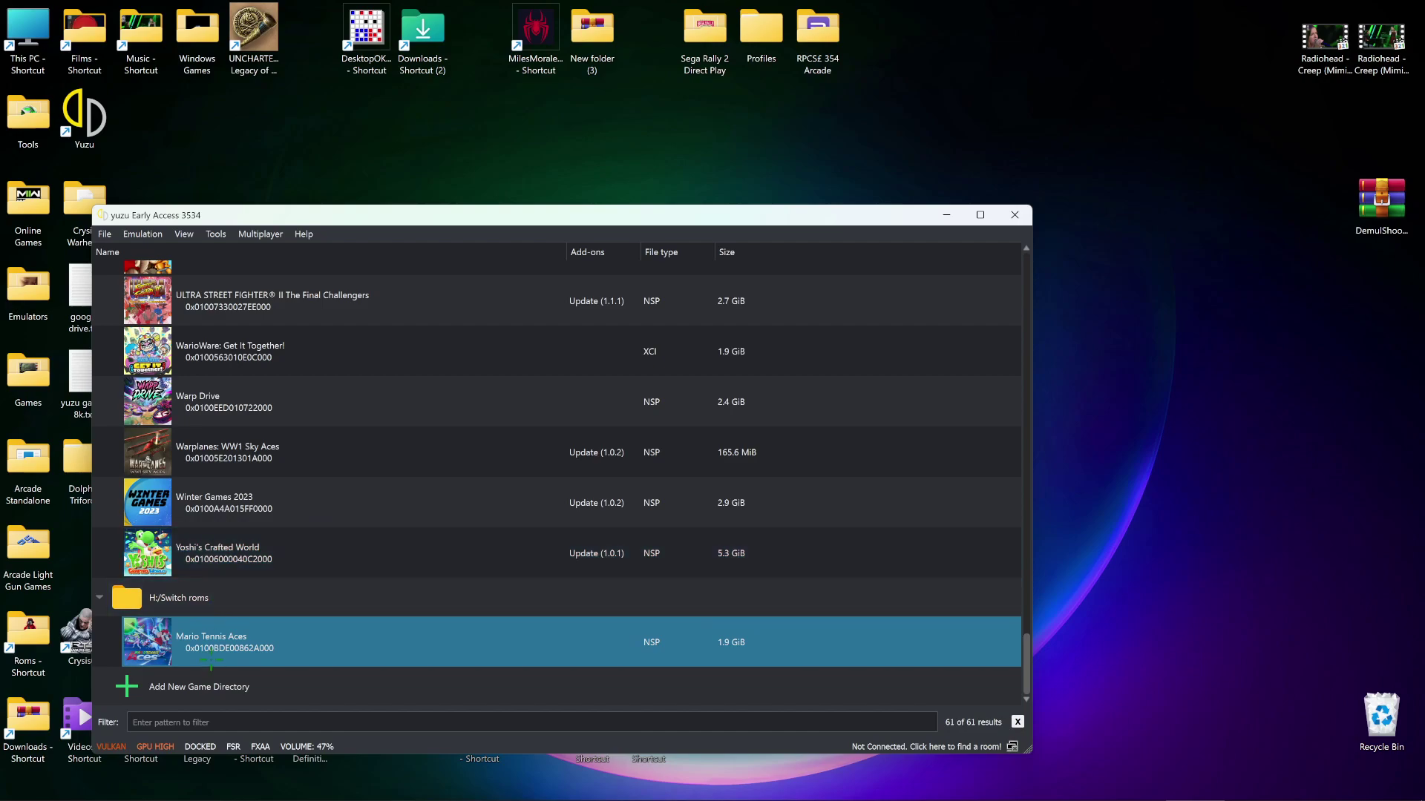
double_click(224, 620)
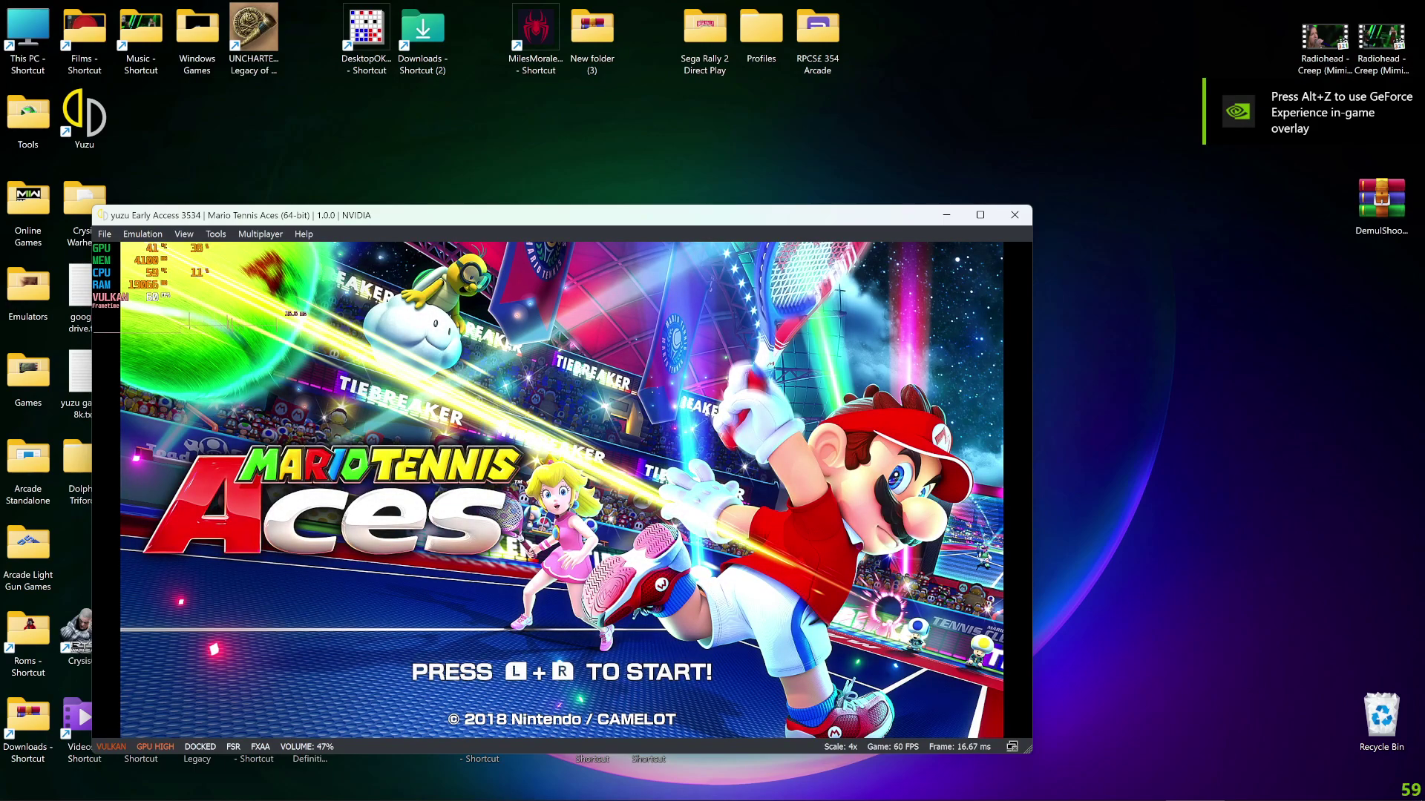
key("F11")
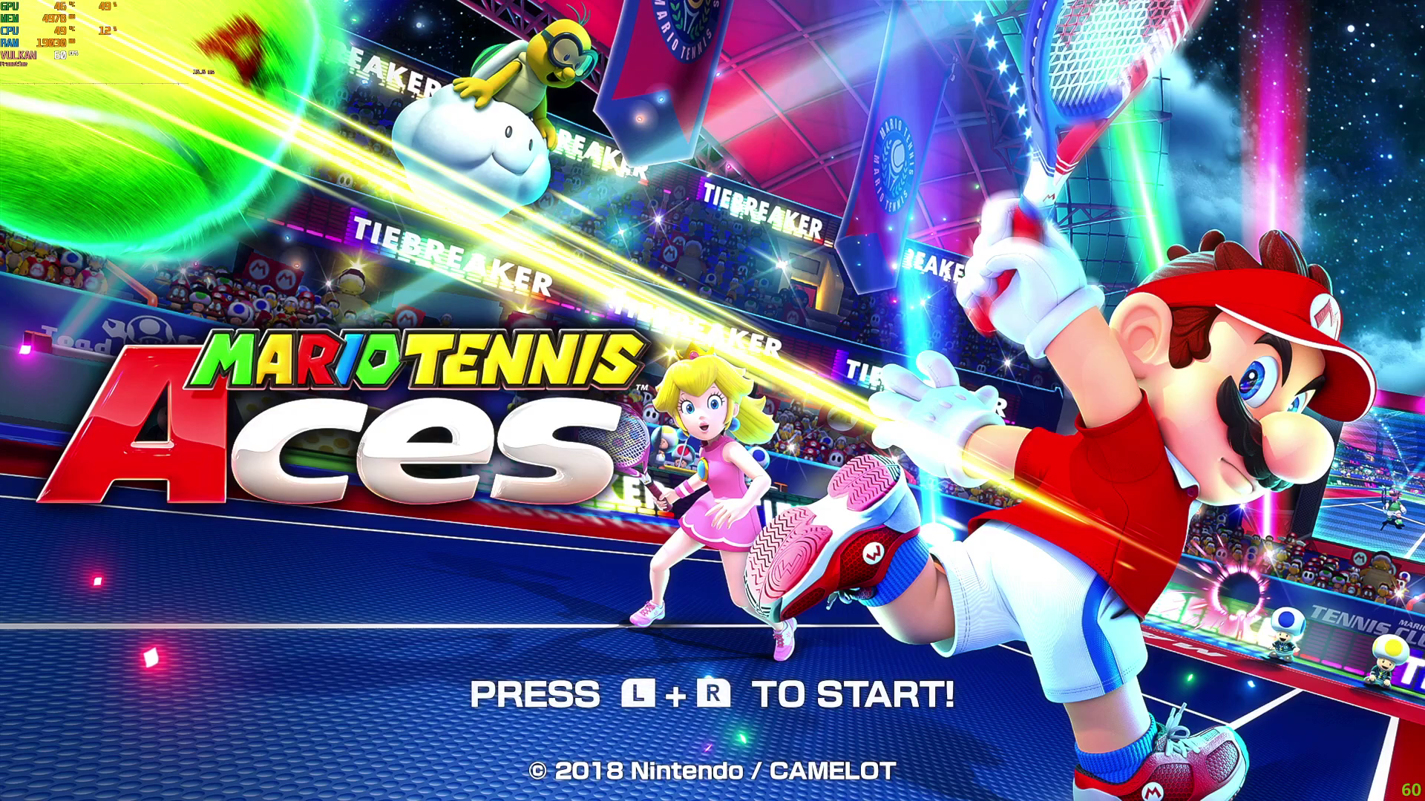
key("alt+F3")
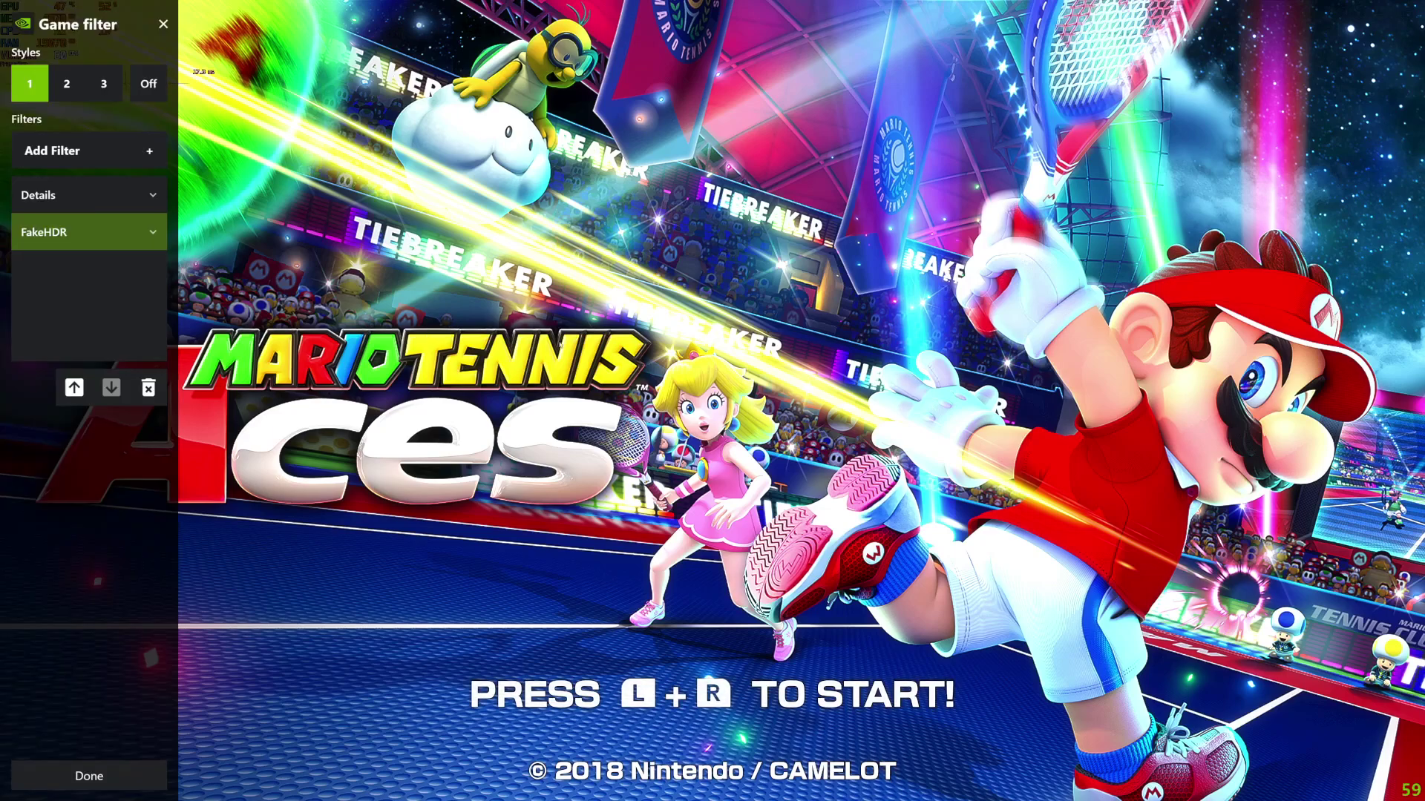
Remove FakeHDR and Details from Style 1 and scroll the Add Filter list to find ReShade effects.
left_click(150, 380)
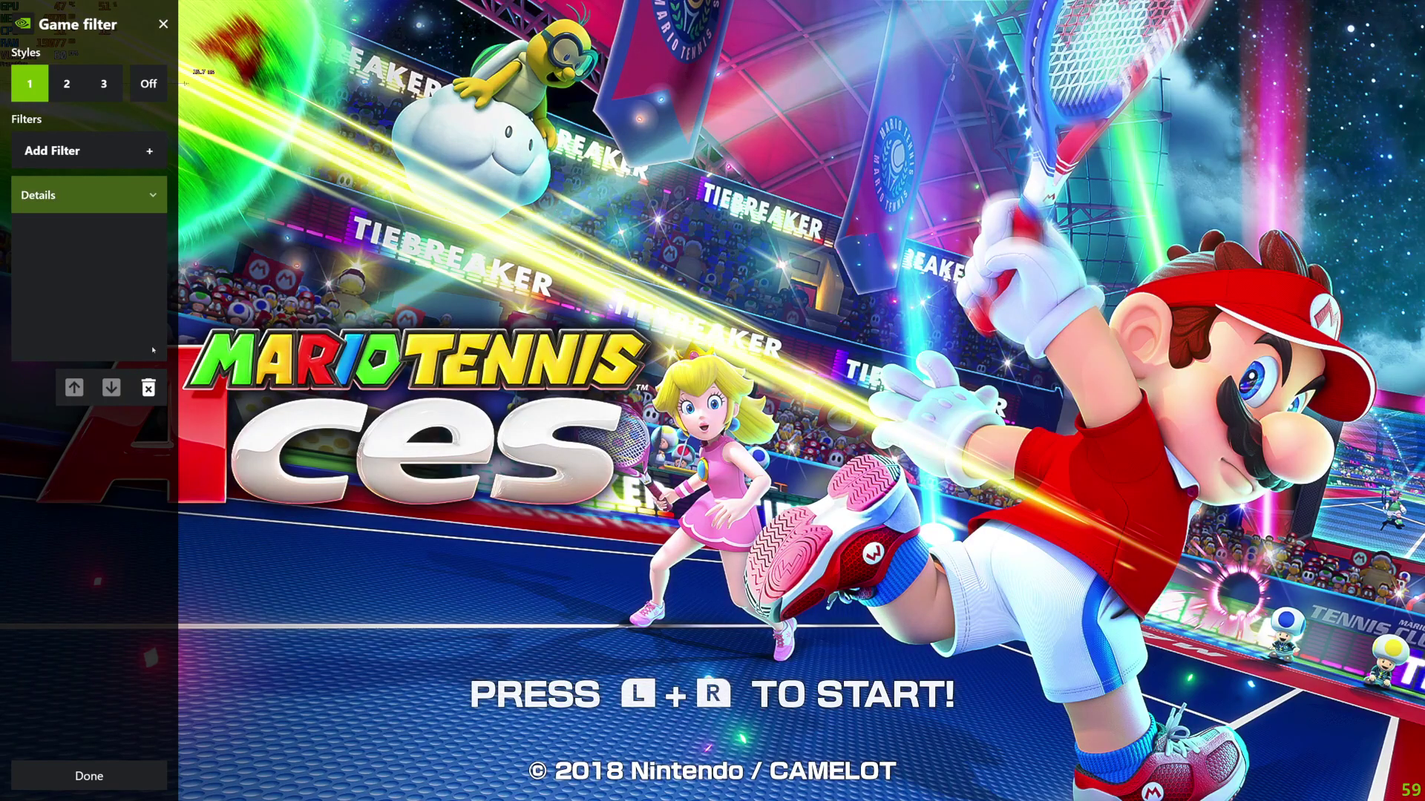
left_click(141, 382)
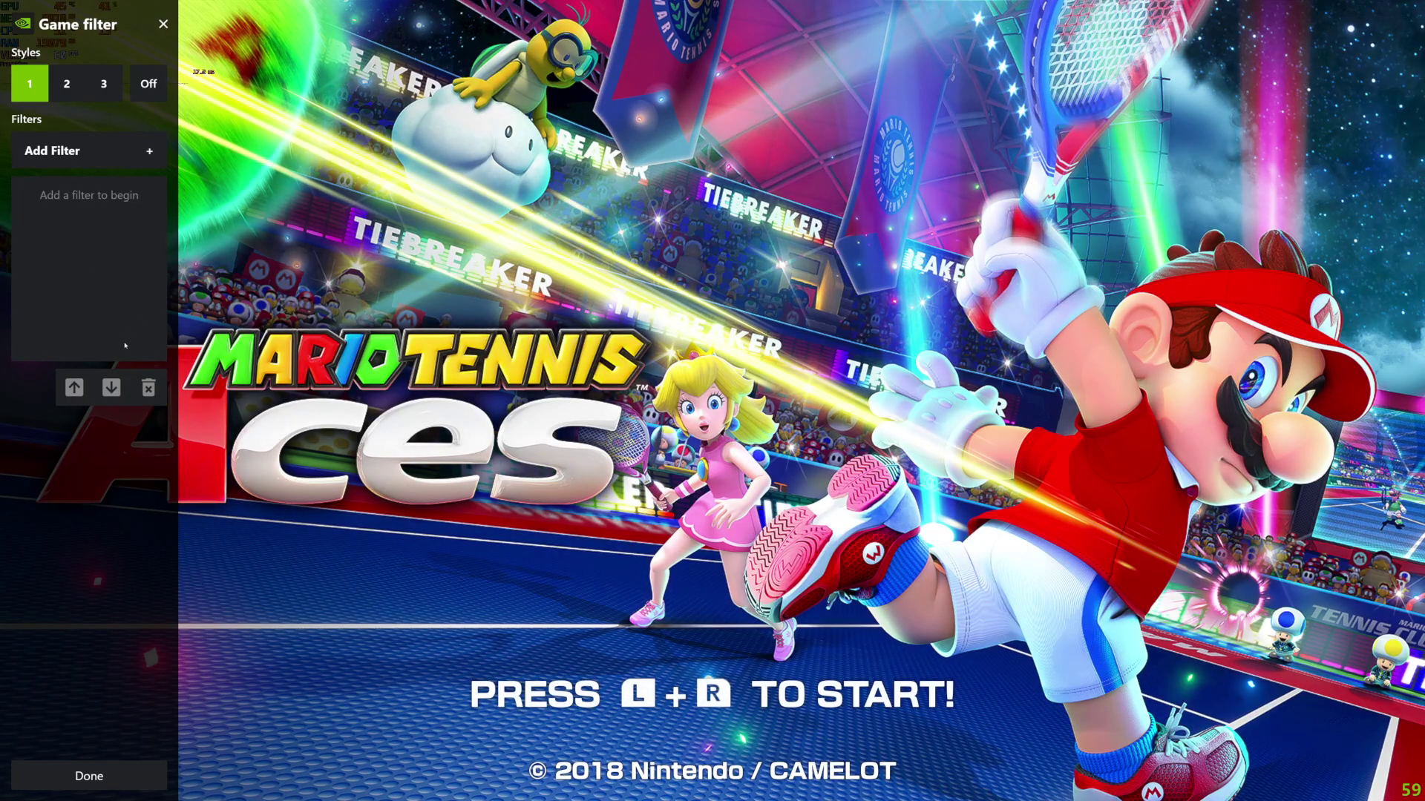
left_click(138, 156)
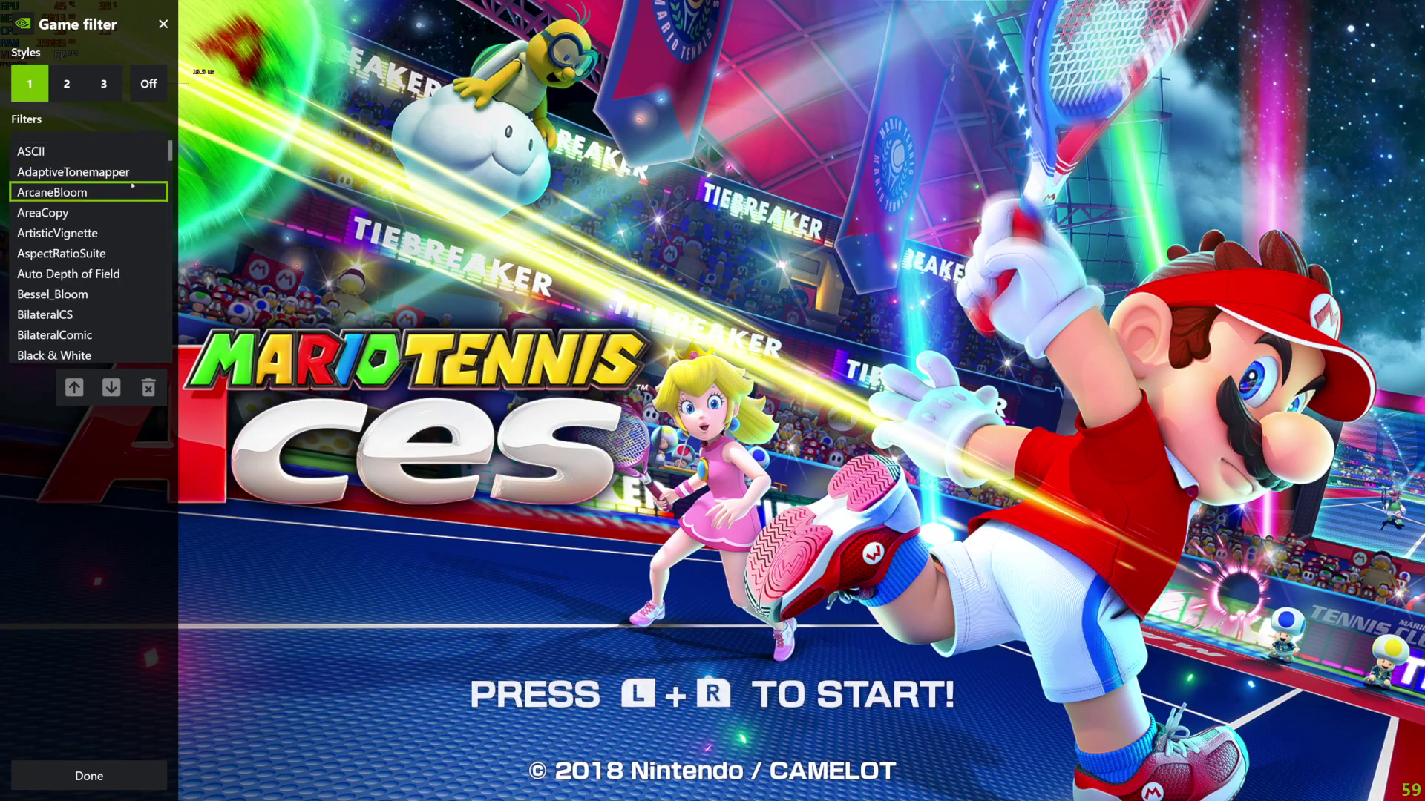
scroll(132, 185, "down", 13)
scroll(124, 291, "down", 15)
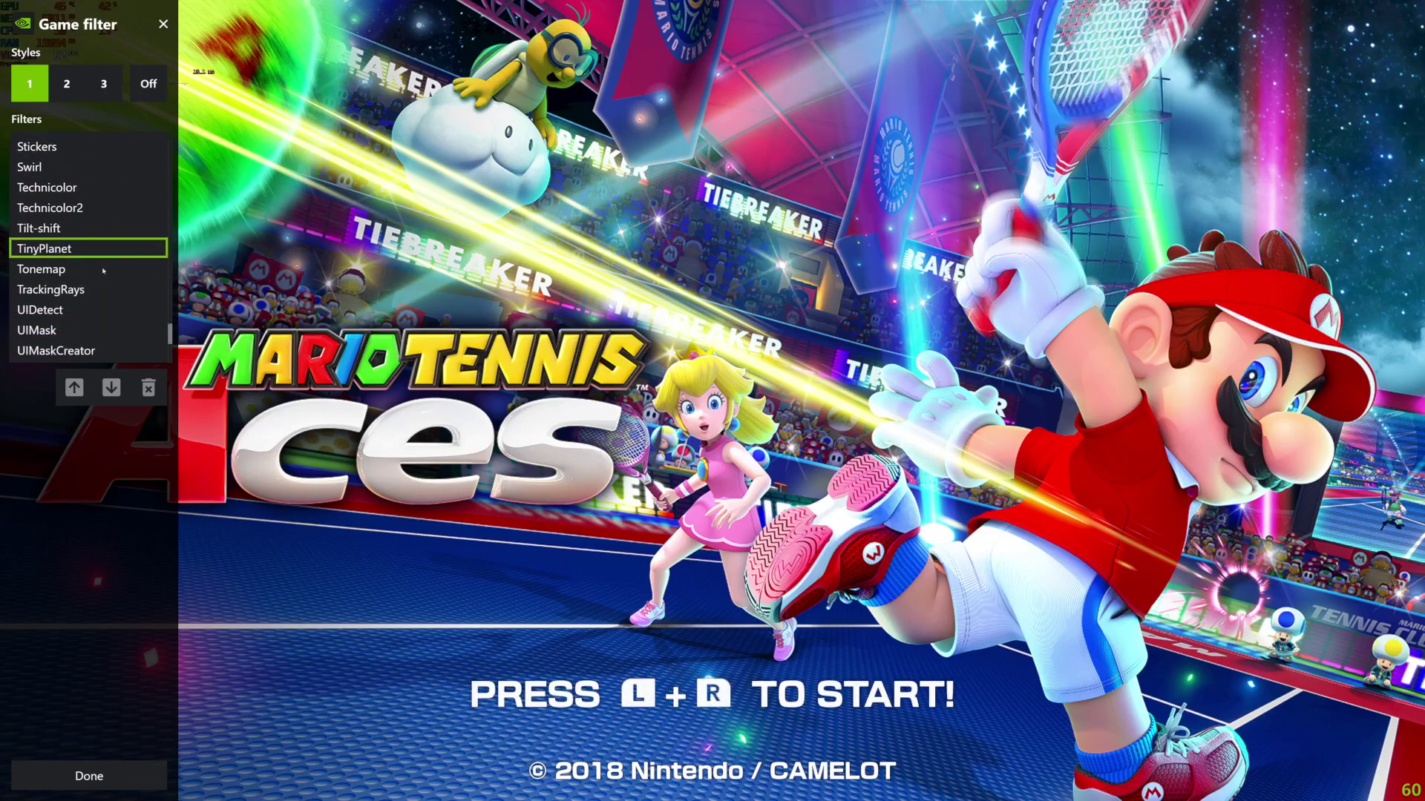